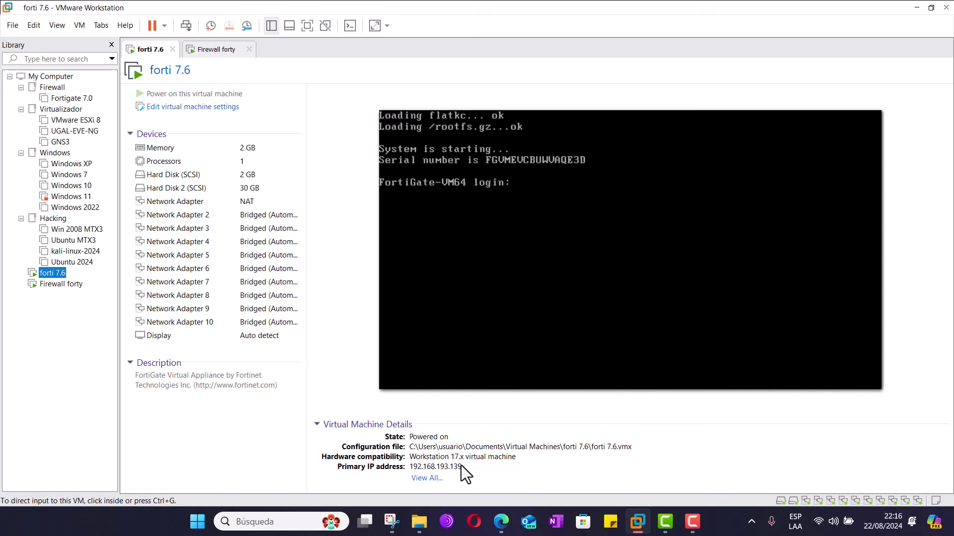
- Show the Firewall forty VM's summary with IP 192.168.193.140, then return to the Fortinet support page
click(218, 50)
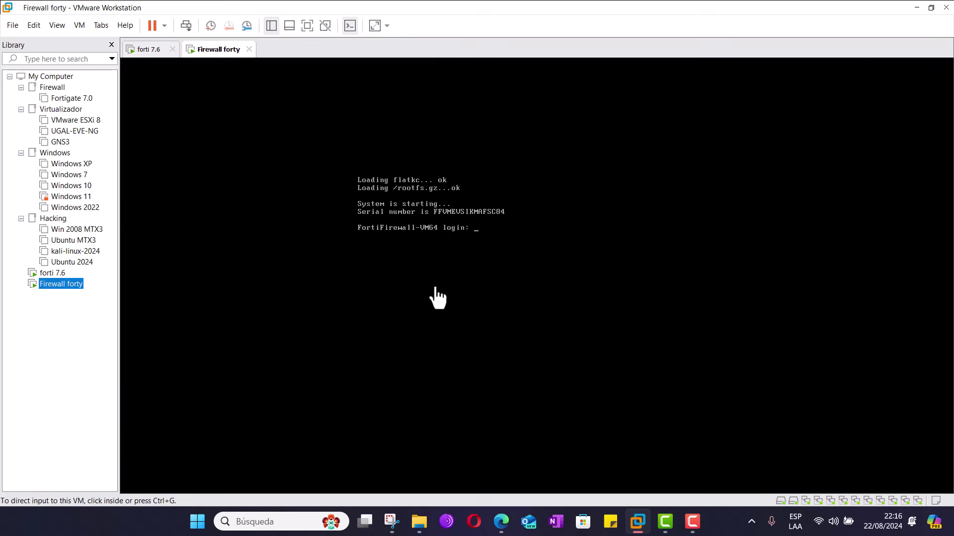
click(348, 27)
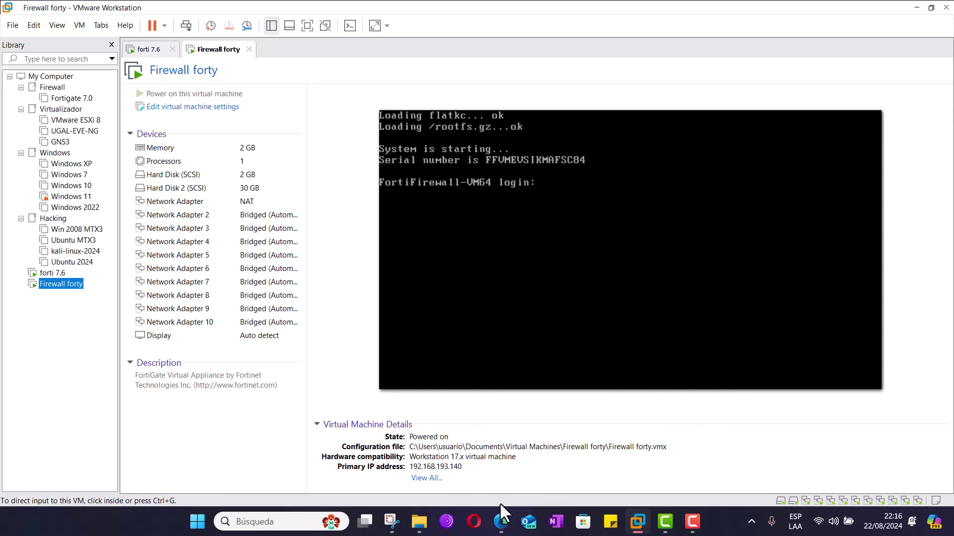
mouse_move(503, 525)
click(548, 449)
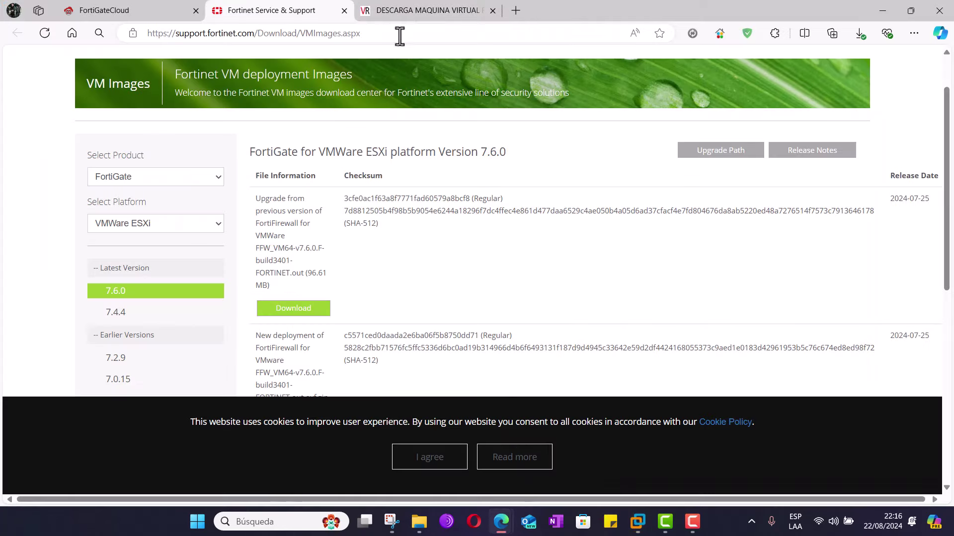
- Open a new tab with the FortiGate at 192.168.193.139
click(517, 10)
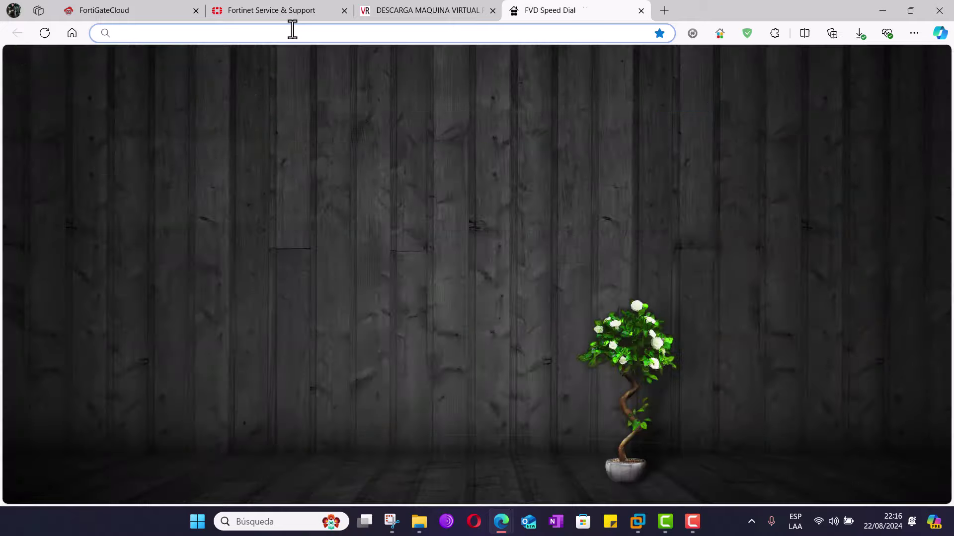
text(192)
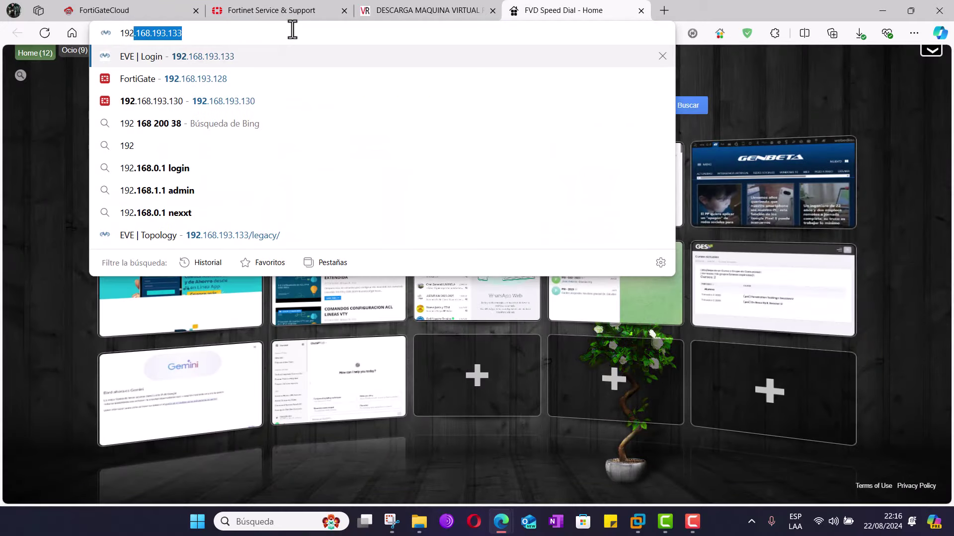
text(.168.193.1)
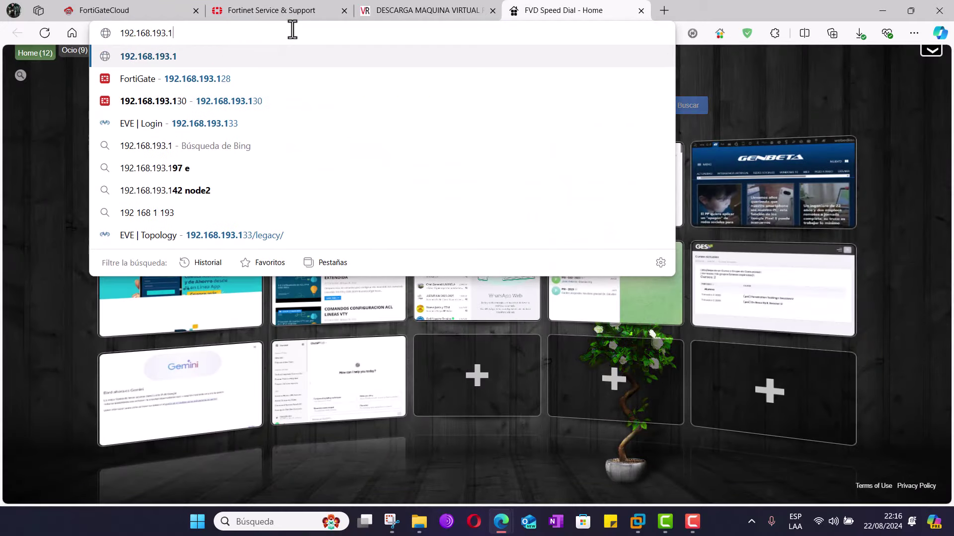
text(39)
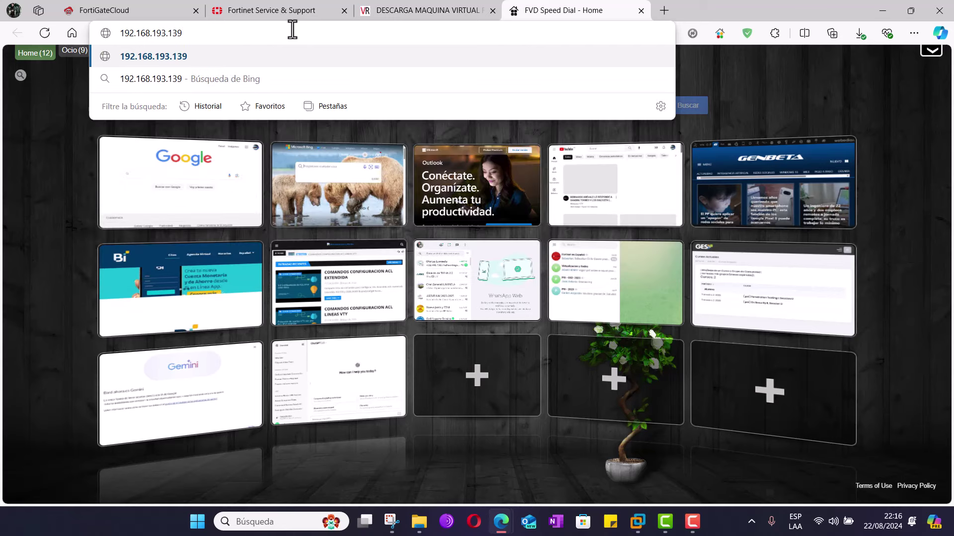
key(Return)
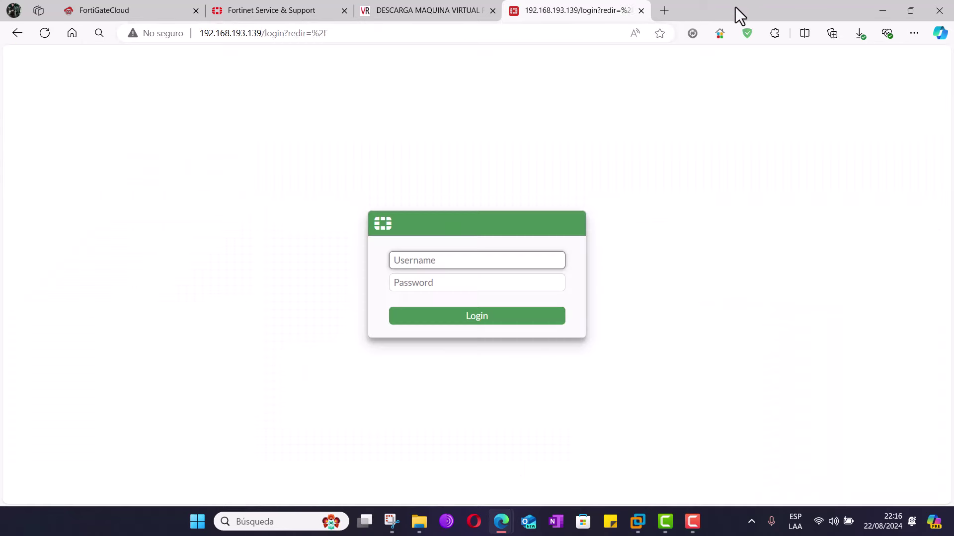
- Open the FortiGate at 192.168.193.140 in another tab, then go back to the .139 page
click(665, 10)
text(192)
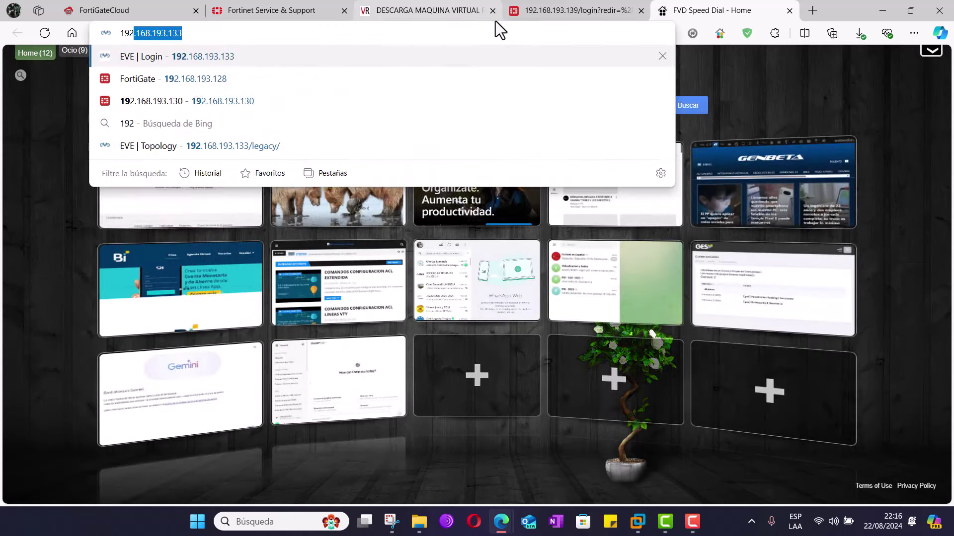
text(.189)
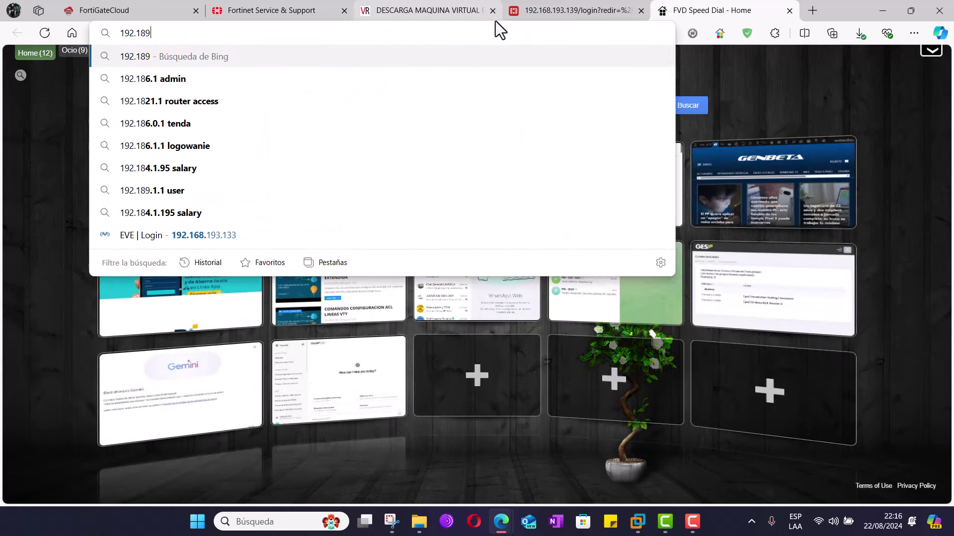
key(BackSpace)
key(BackSpace)
key(BackSpace)
key(BackSpace)
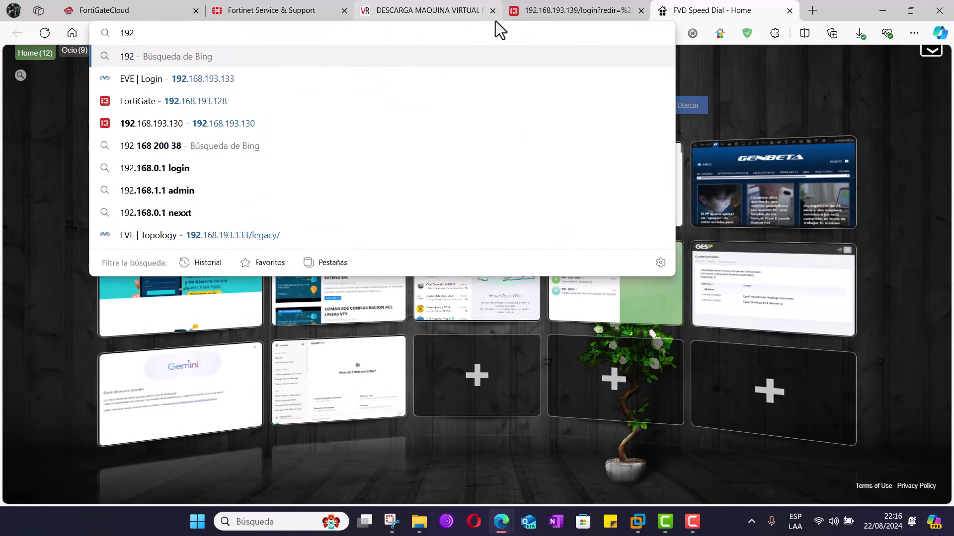
text(.168.193.1)
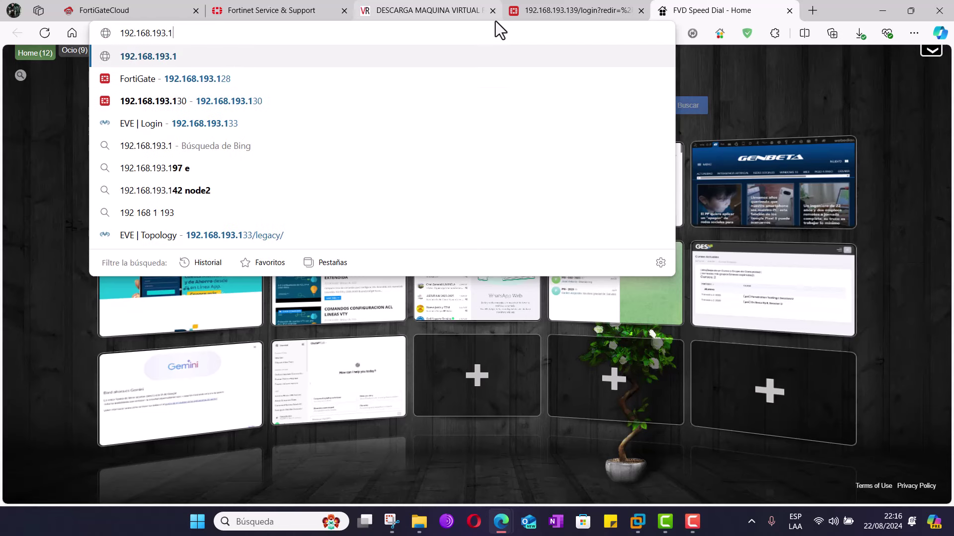
text(40)
key(Return)
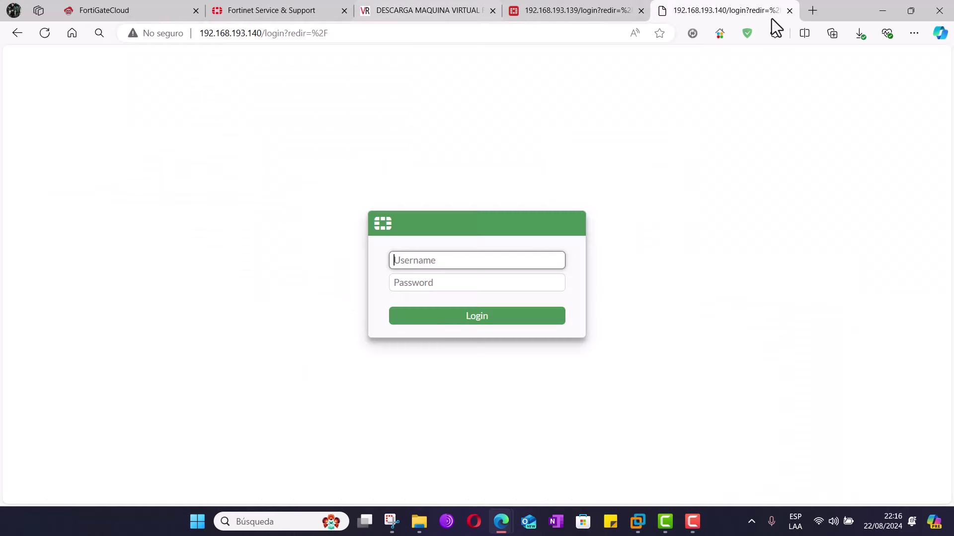
click(592, 6)
- Log in as admin with an empty password and set a new admin password
text(admin)
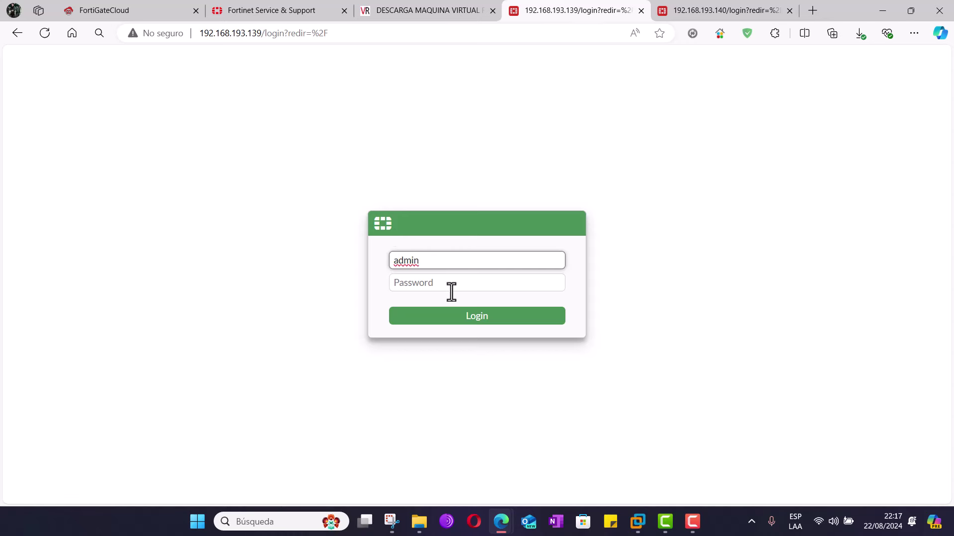
click(477, 328)
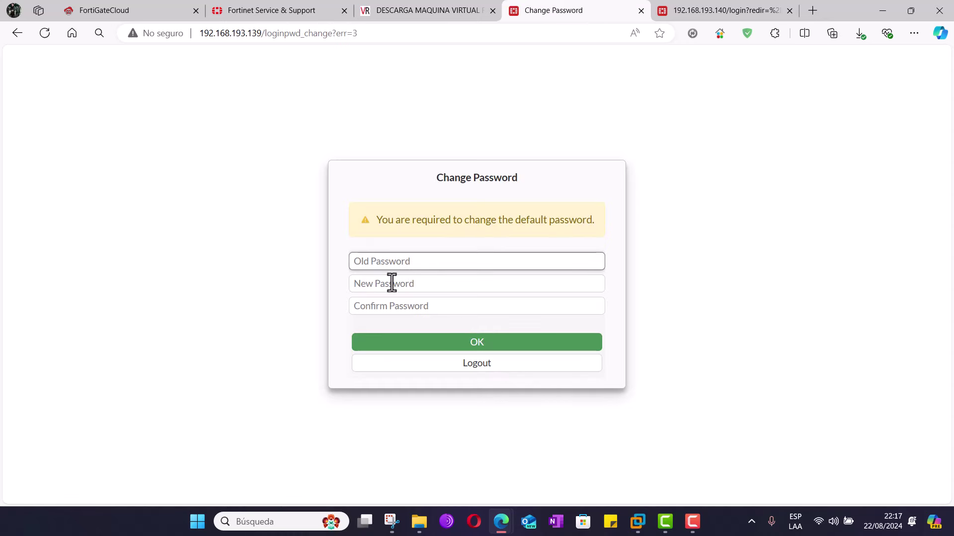
click(388, 284)
text(admin)
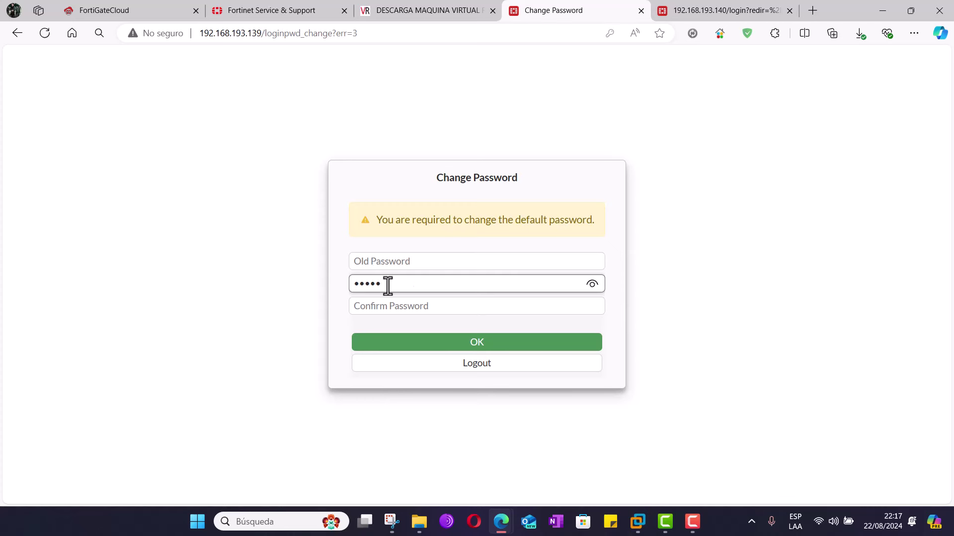
key(BackSpace)
key(BackSpace)
key(BackSpace)
key(BackSpace)
text(admin)
key(Tab)
text(admin)
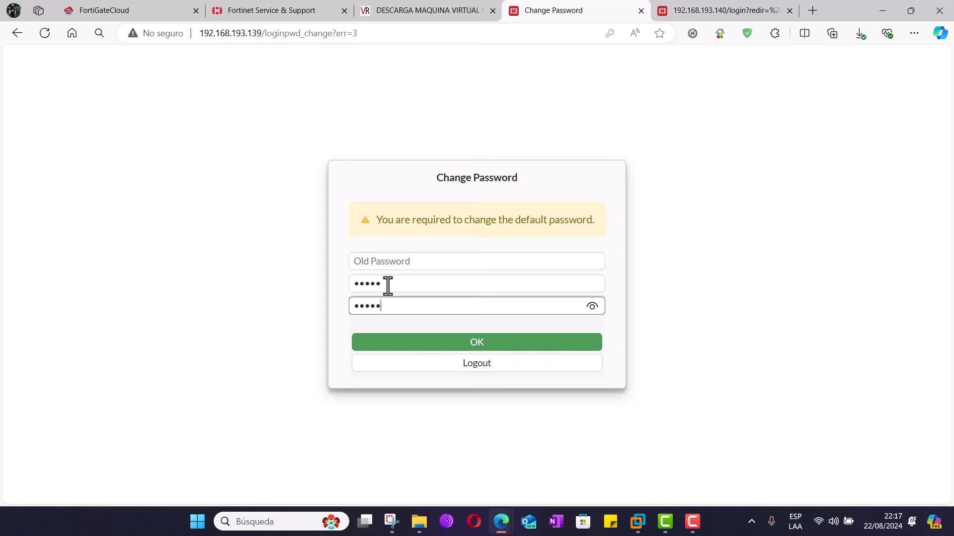
click(476, 342)
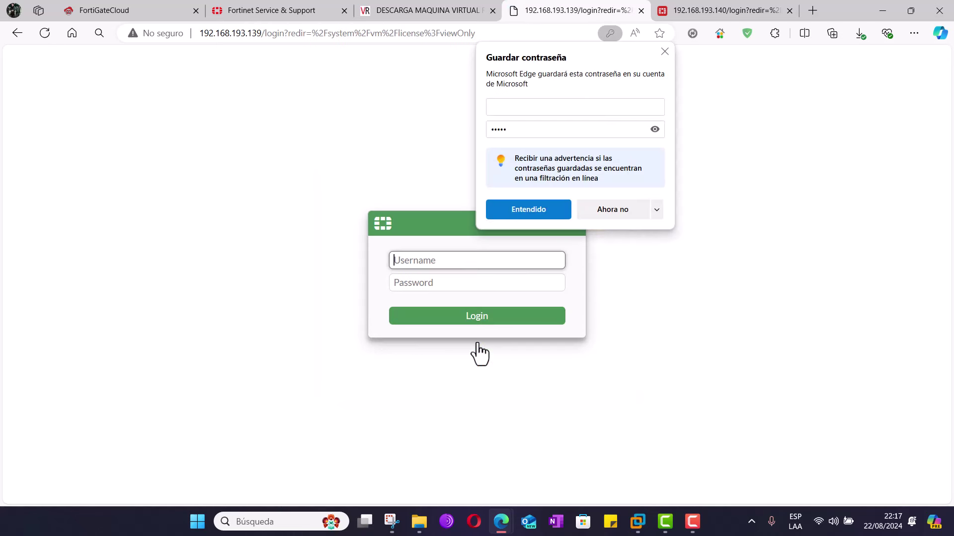
- Decline Edge's save-password offer and sign in again as admin with the new password
click(625, 210)
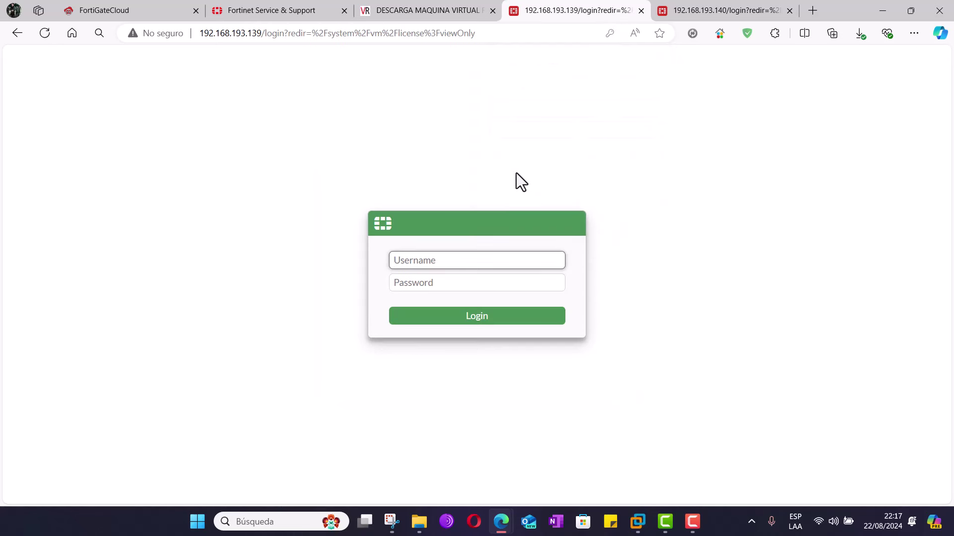
text(admin)
key(Tab)
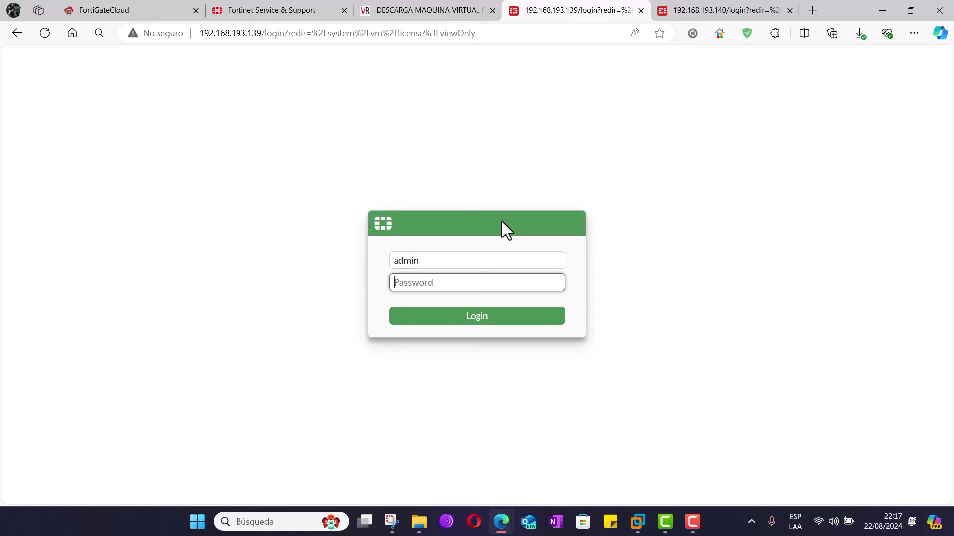
text(admin)
key(Return)
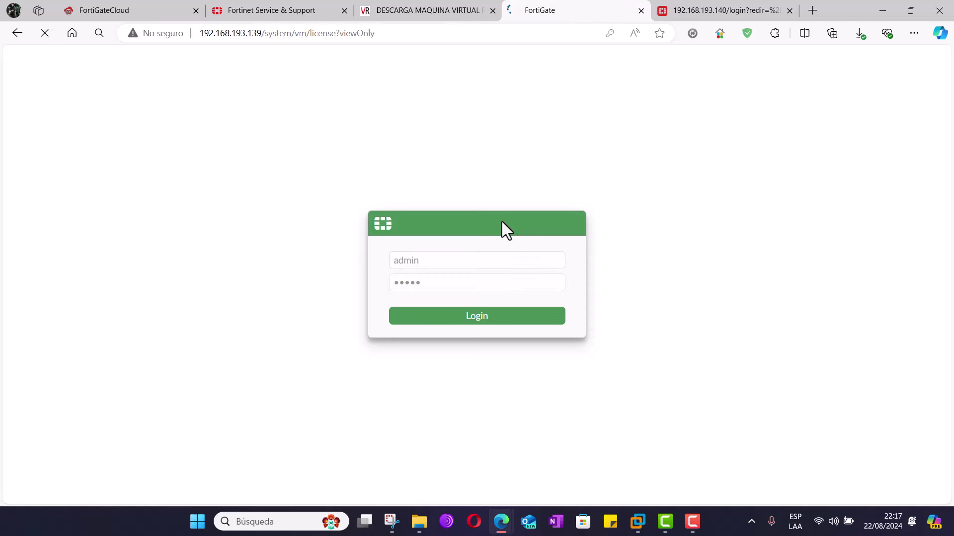
- Switch to the 192.168.193.140 tab and log in as admin with an empty password
click(637, 181)
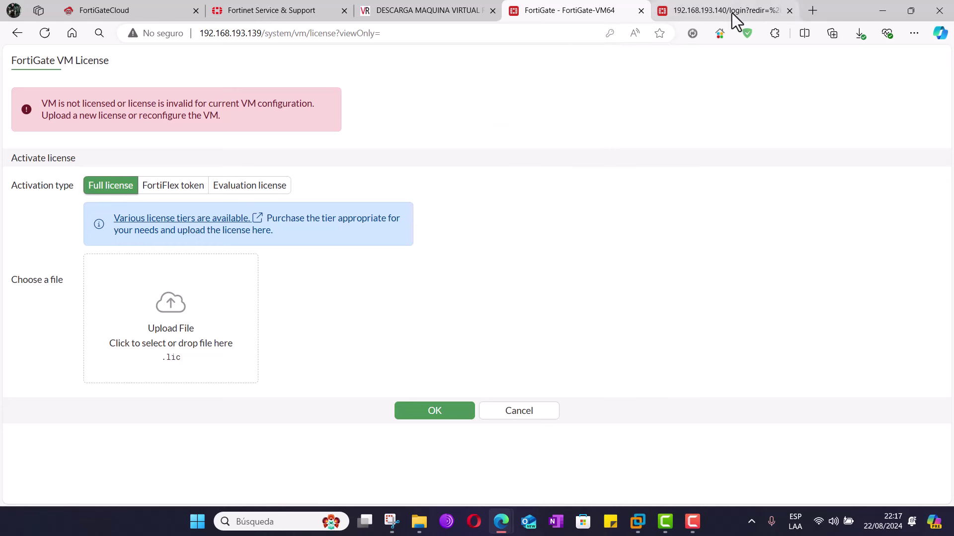
click(726, 7)
text(admin)
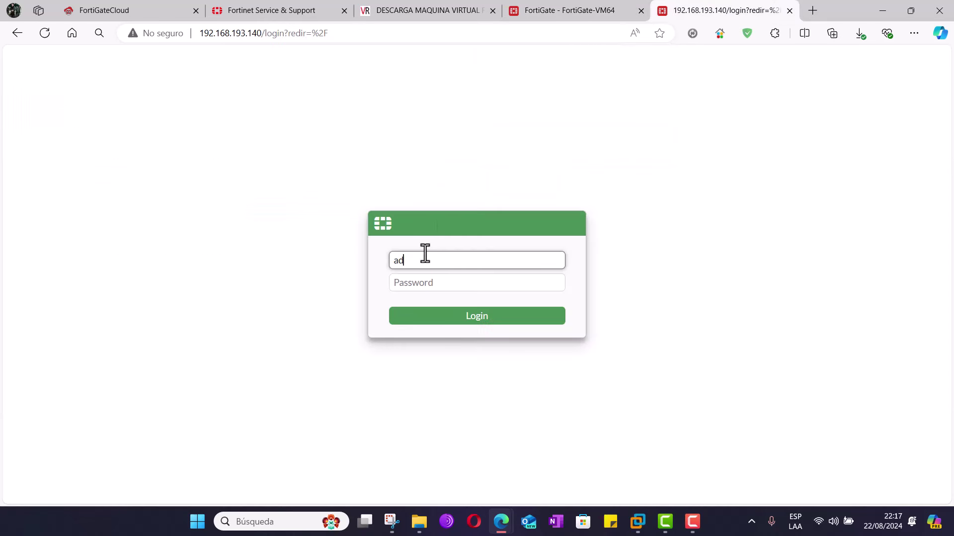
double_click(424, 259)
click(475, 320)
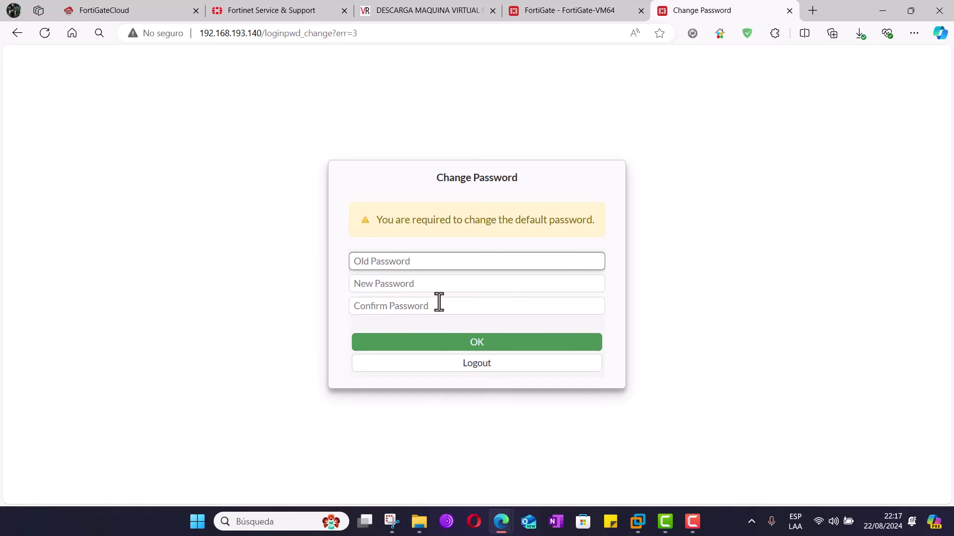
- Enter and confirm a new admin password for the 192.168.193.140 unit
click(391, 283)
text(*****)
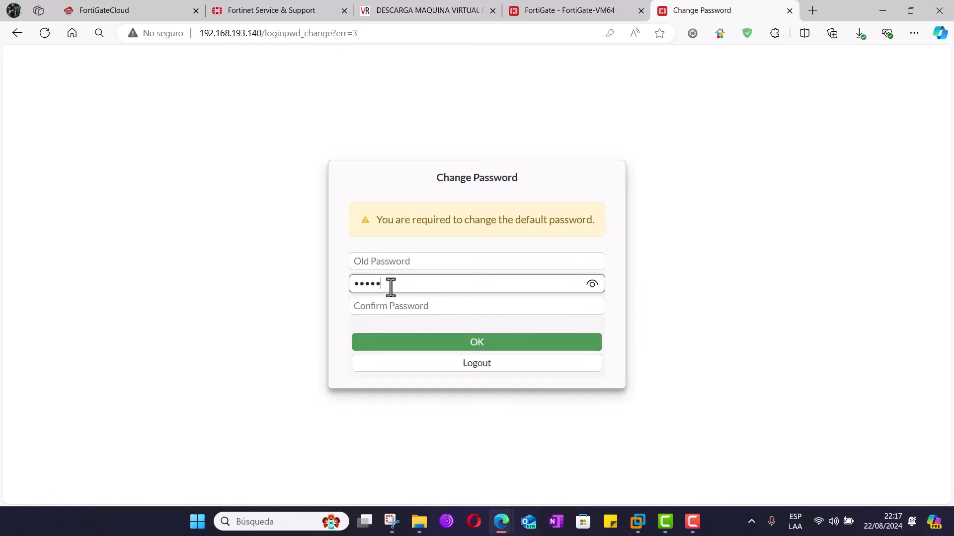
key(Tab)
text(*****)
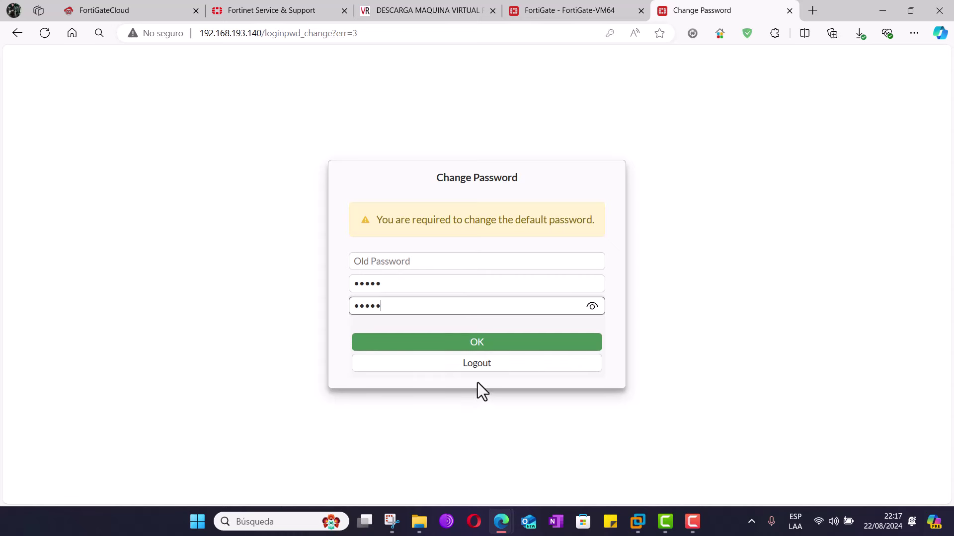
click(477, 343)
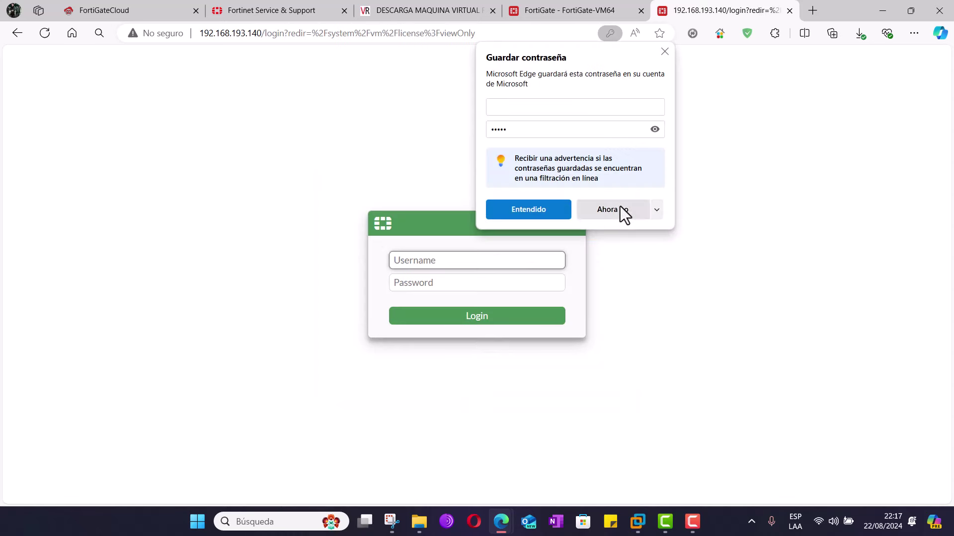
- Sign in again as admin with the new password, dismissing Edge's save-password prompts
click(612, 209)
text(admin)
key(Tab)
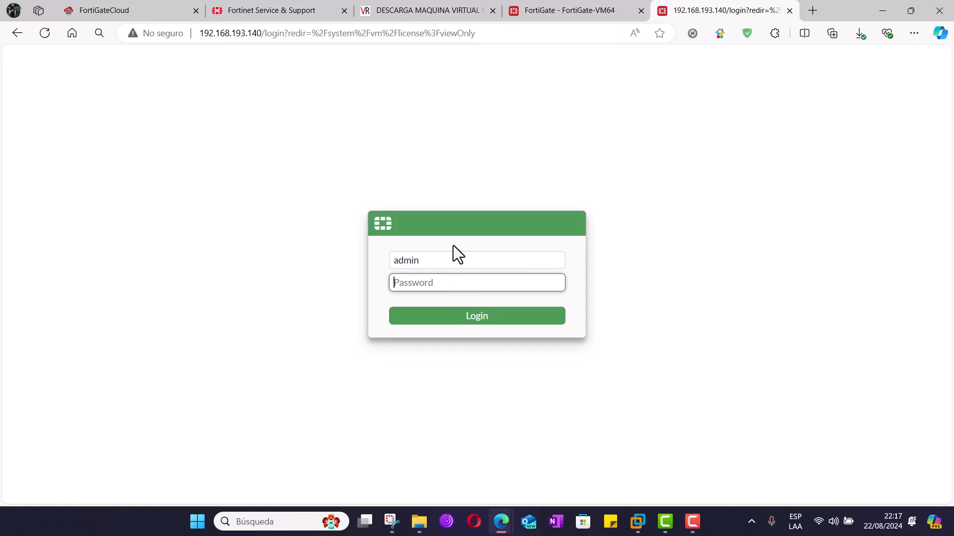
text(*****)
key(Return)
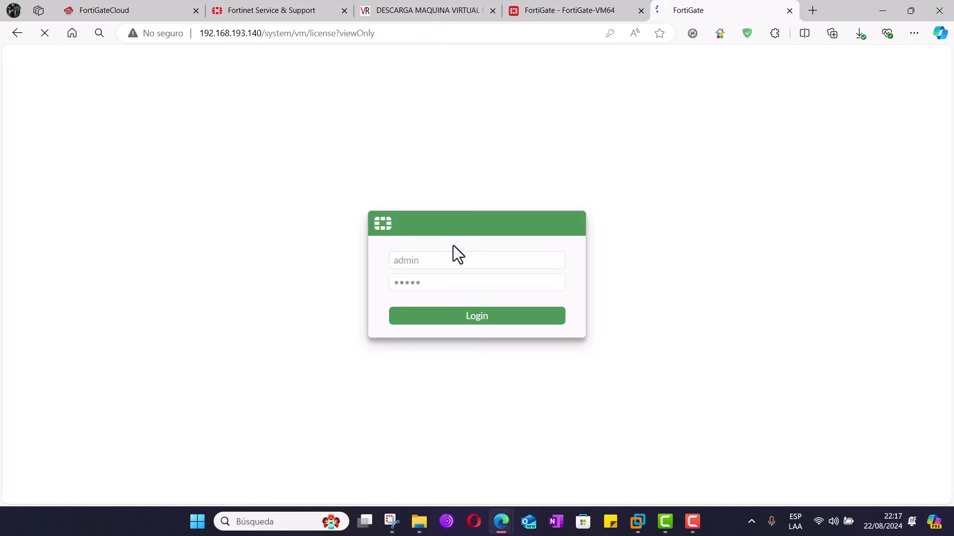
click(612, 185)
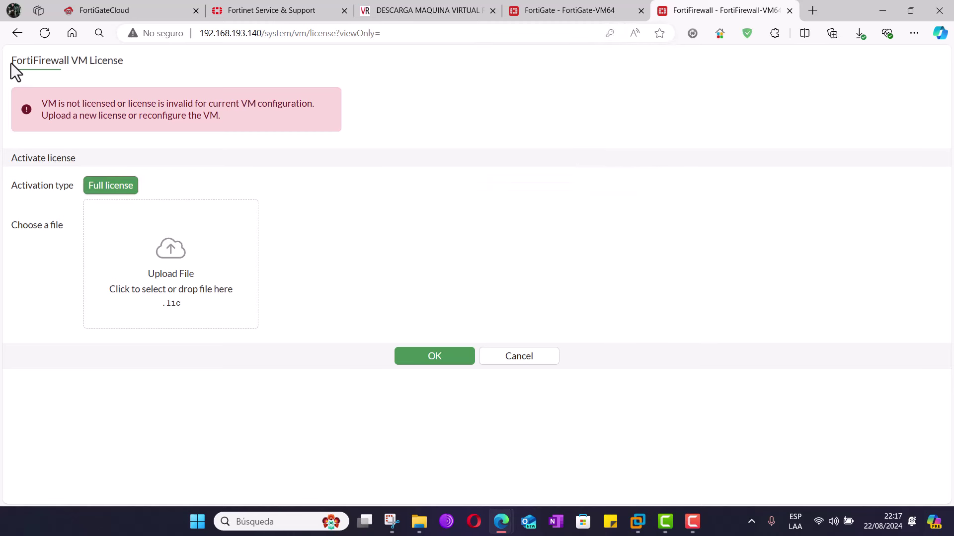
drag(11, 61, 70, 64)
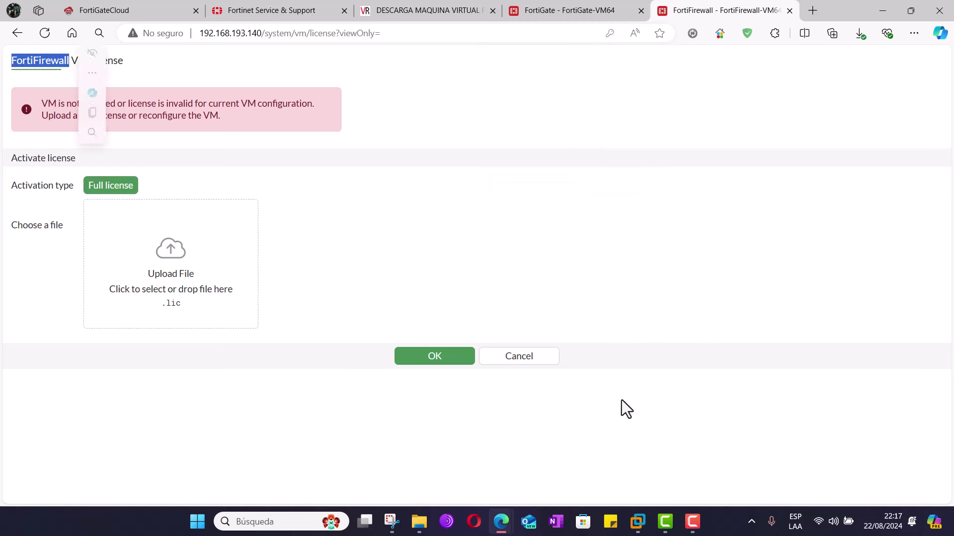
click(639, 519)
- Check the forti 7.6 VM's summary and devices, switch to Firewall forty, then return to the browser
click(581, 460)
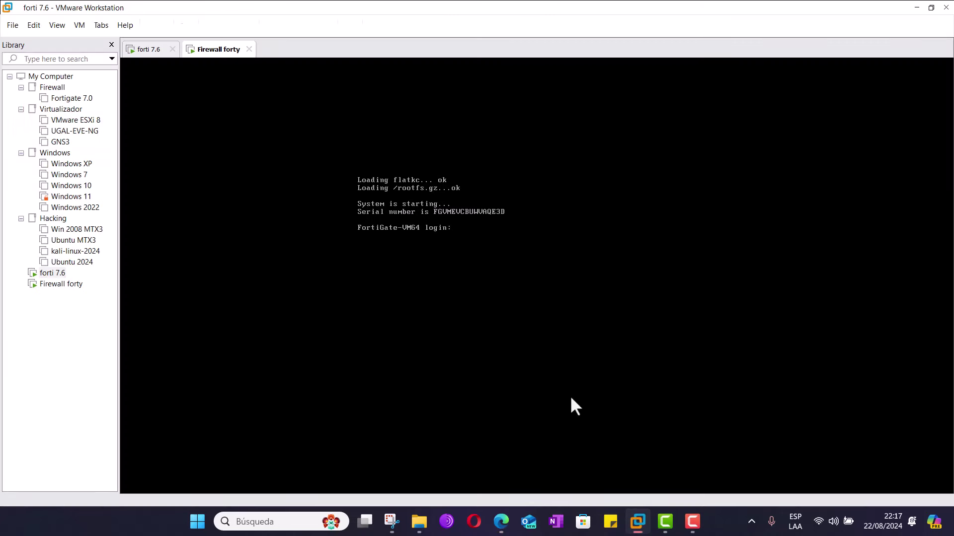
click(352, 25)
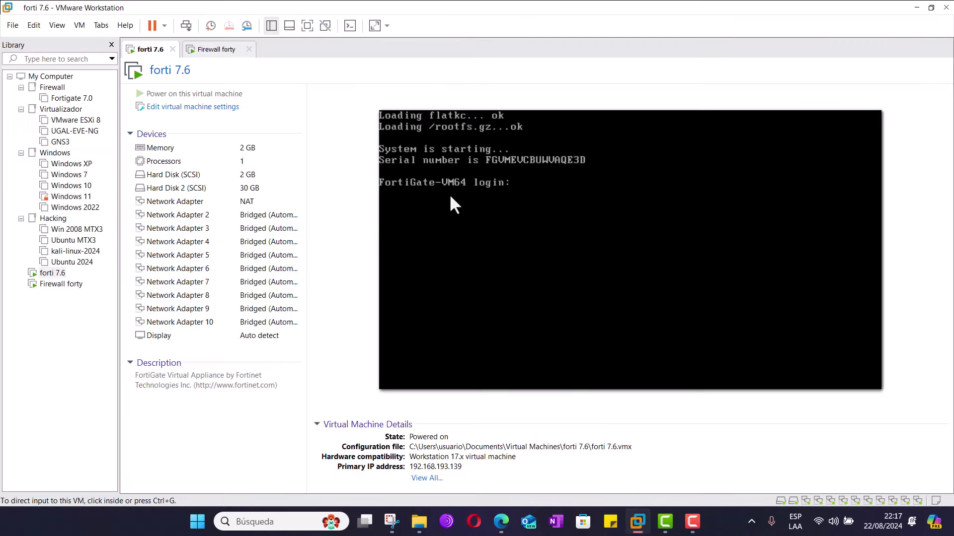
click(406, 184)
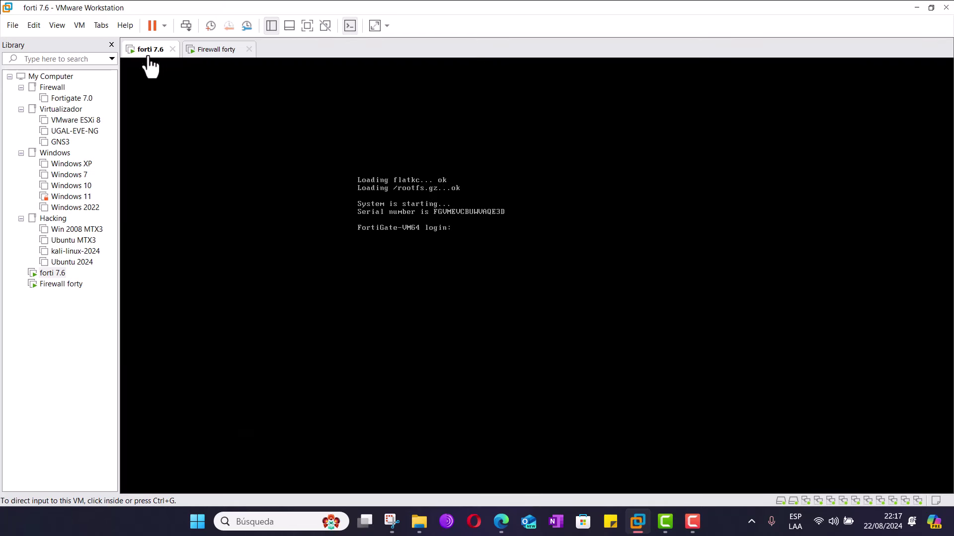
click(350, 27)
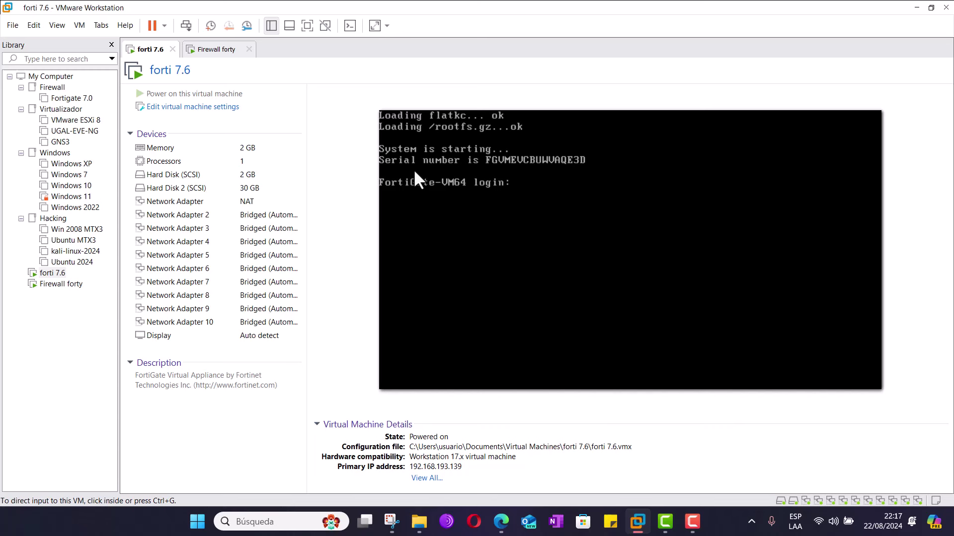
click(217, 50)
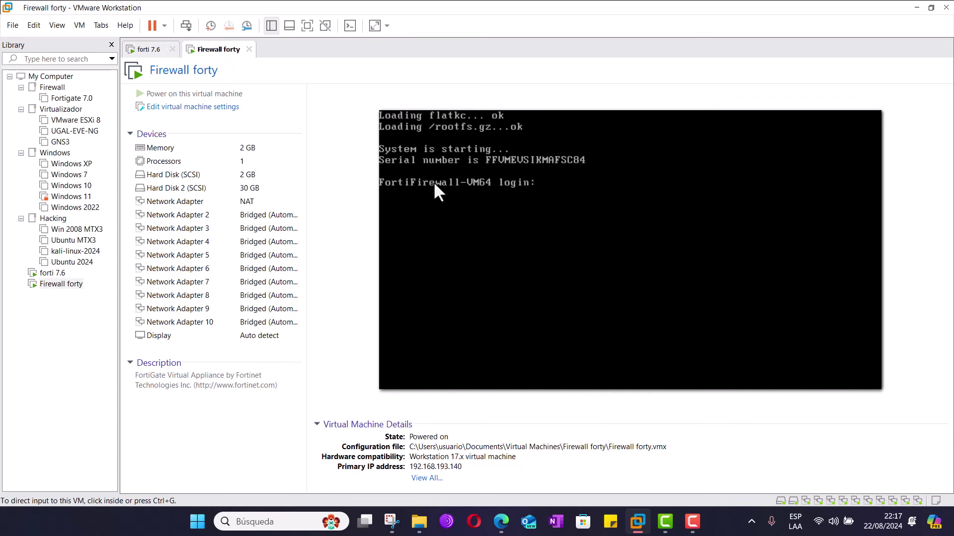
mouse_move(501, 522)
click(558, 474)
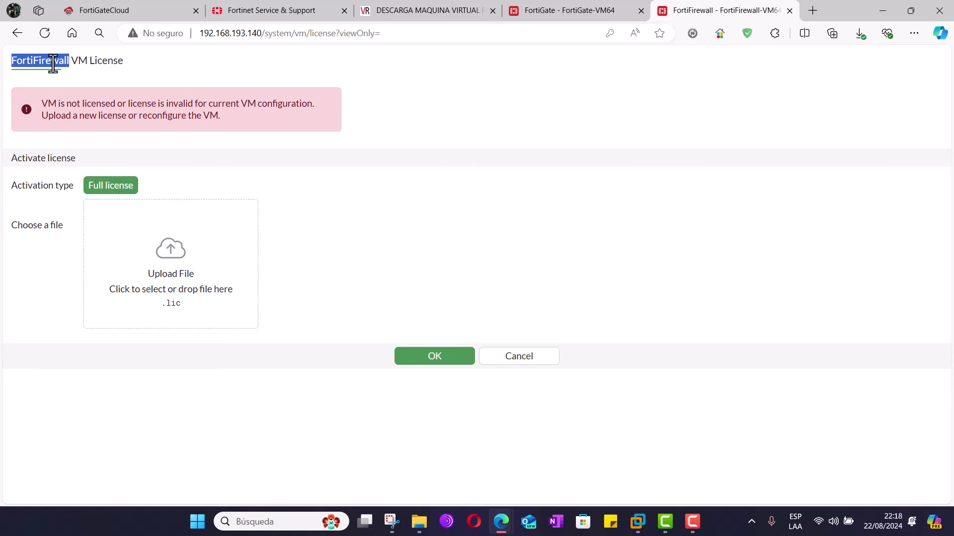
- Select Evaluation license on the 192.168.193.139 VM License page, briefly checking the forti 7.6 VM
click(571, 10)
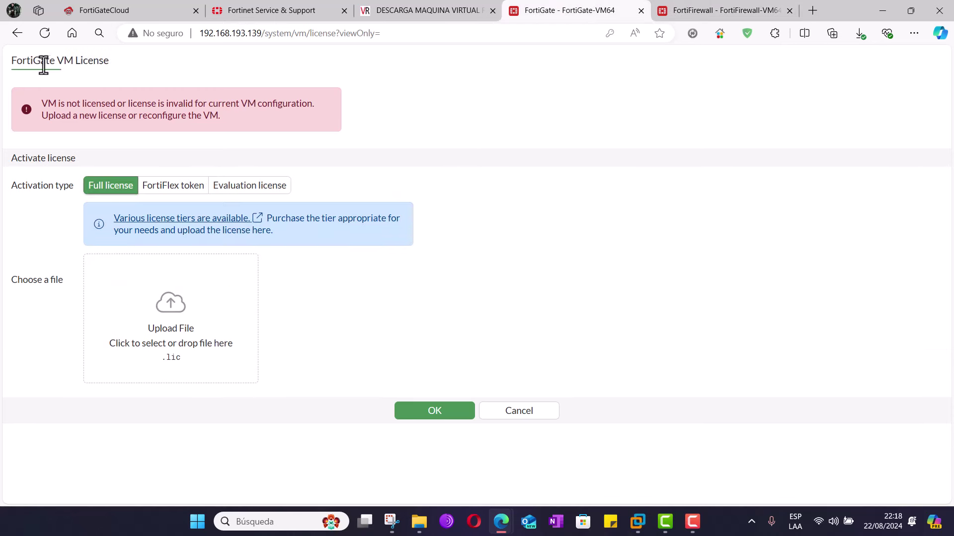
click(250, 188)
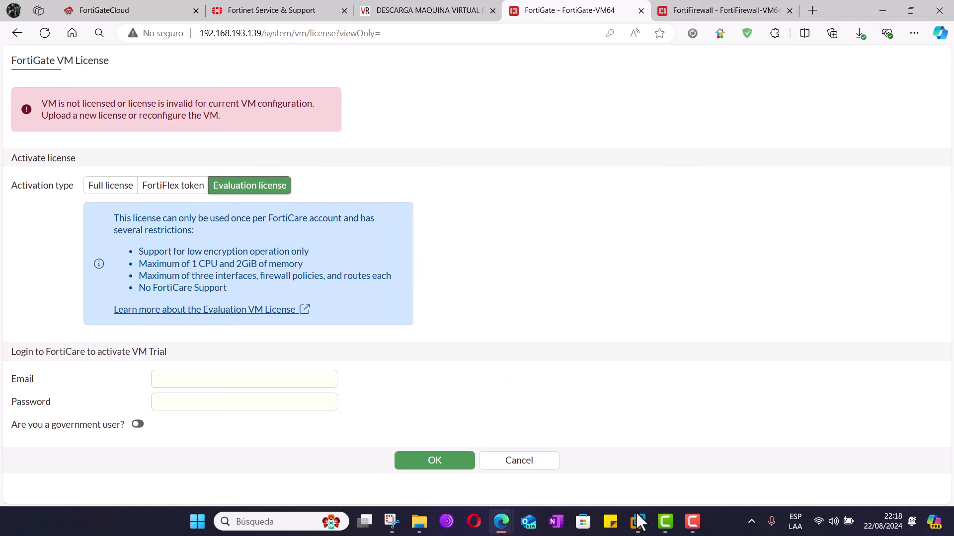
mouse_move(637, 521)
click(709, 447)
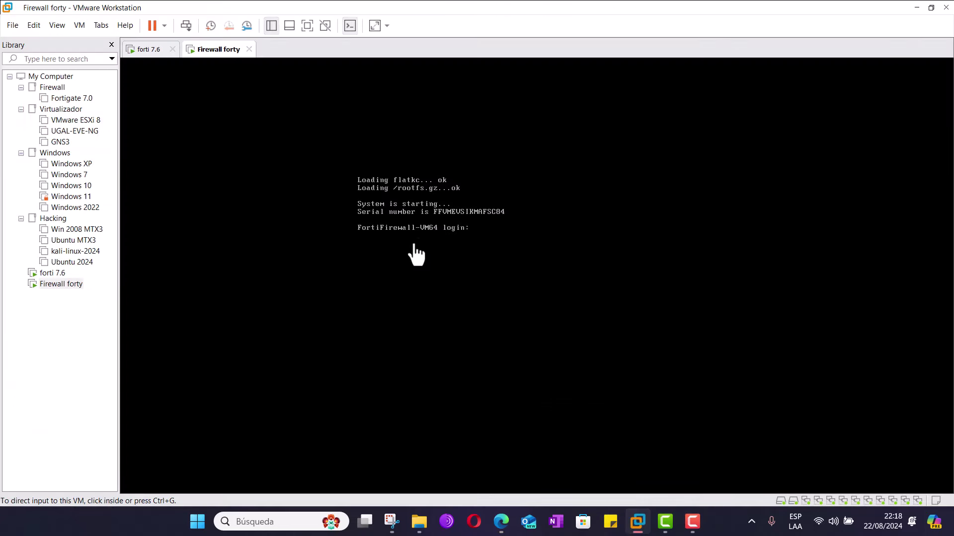
click(160, 50)
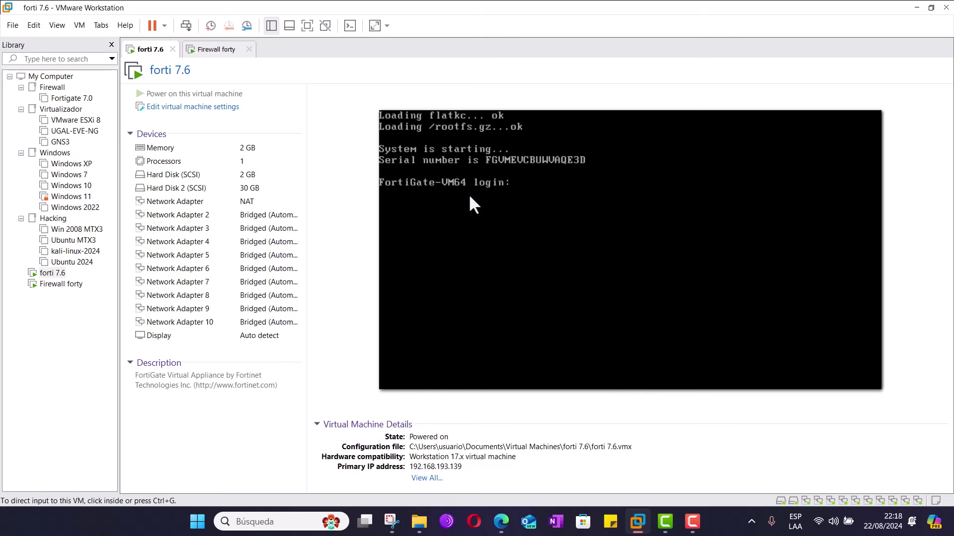
click(917, 8)
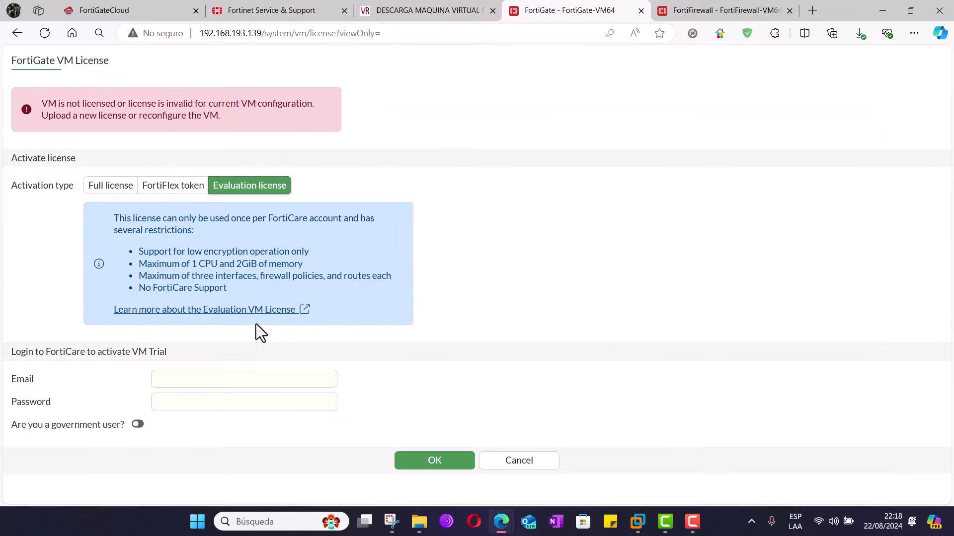
- Enter the FortiCare account e-mail and password, submit, and confirm the required reboot
click(192, 381)
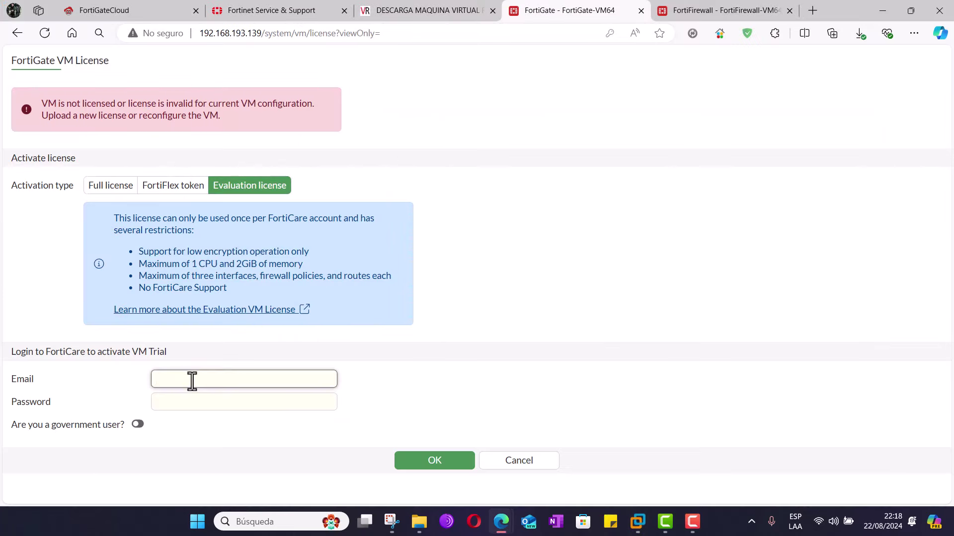
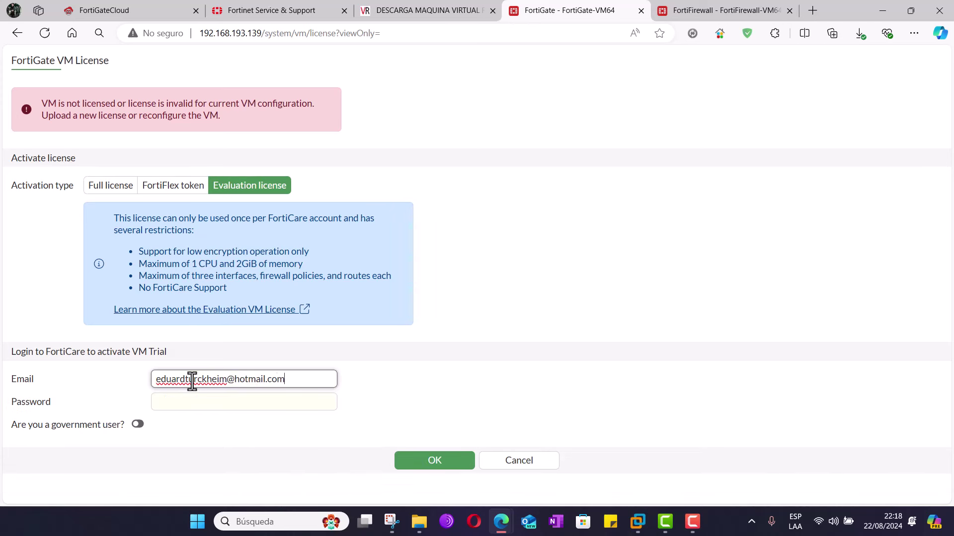
key(Tab)
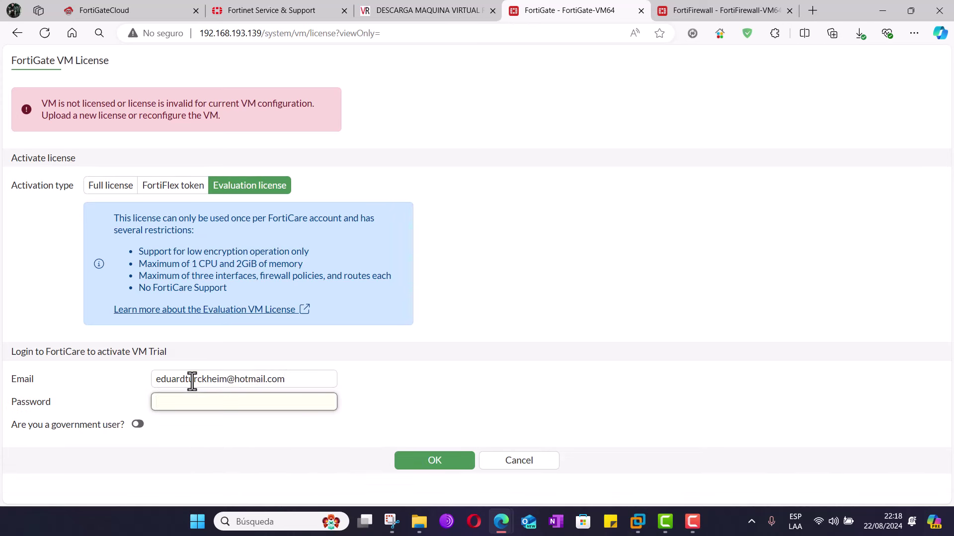
text(•••••••••••••••)
click(433, 462)
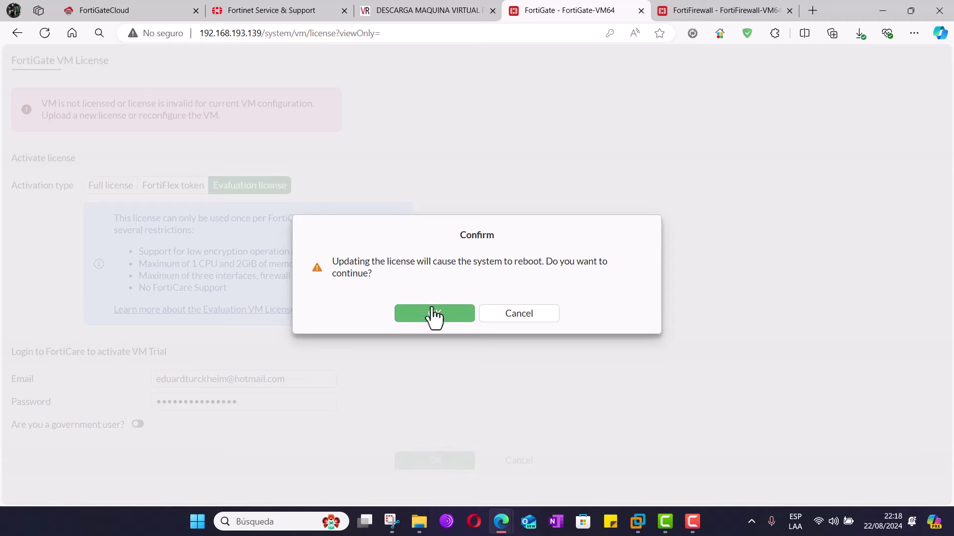
click(433, 315)
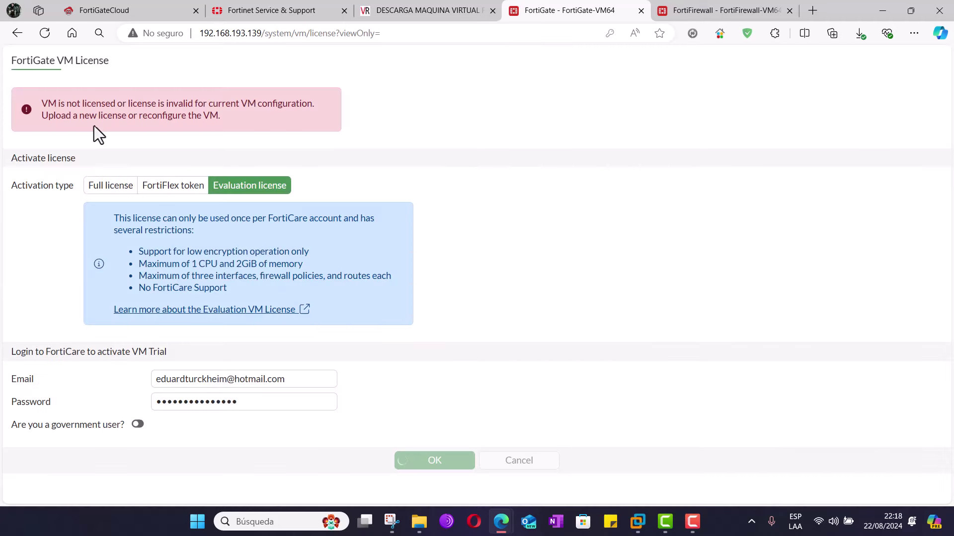
drag(81, 115, 273, 124)
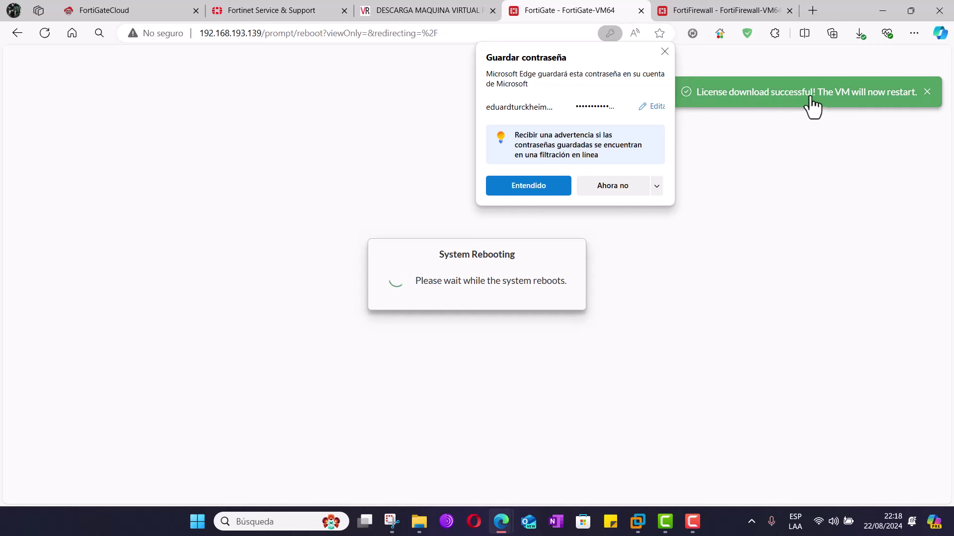
- Close Edge's Guardar contraseña popup and glance at the Firewall forty console while the unit reboots
click(664, 52)
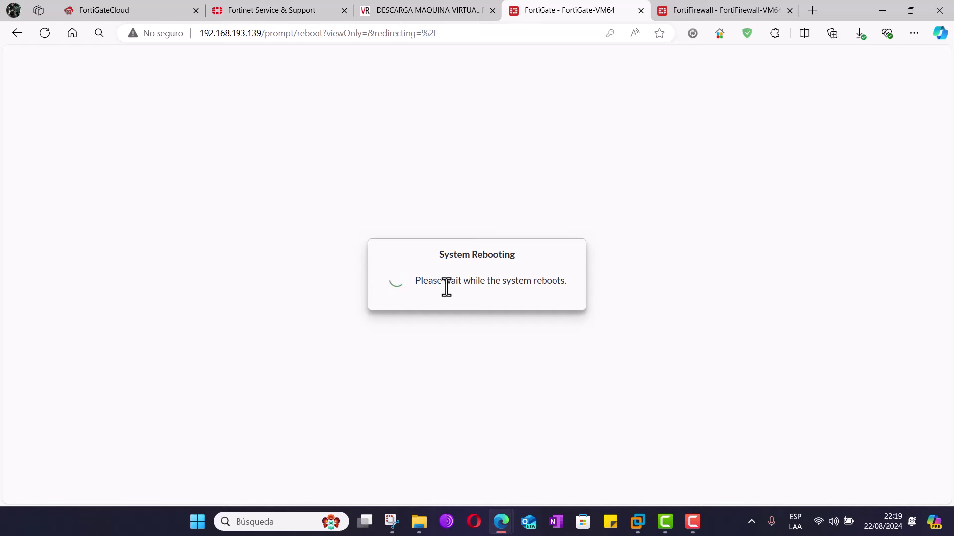
click(638, 531)
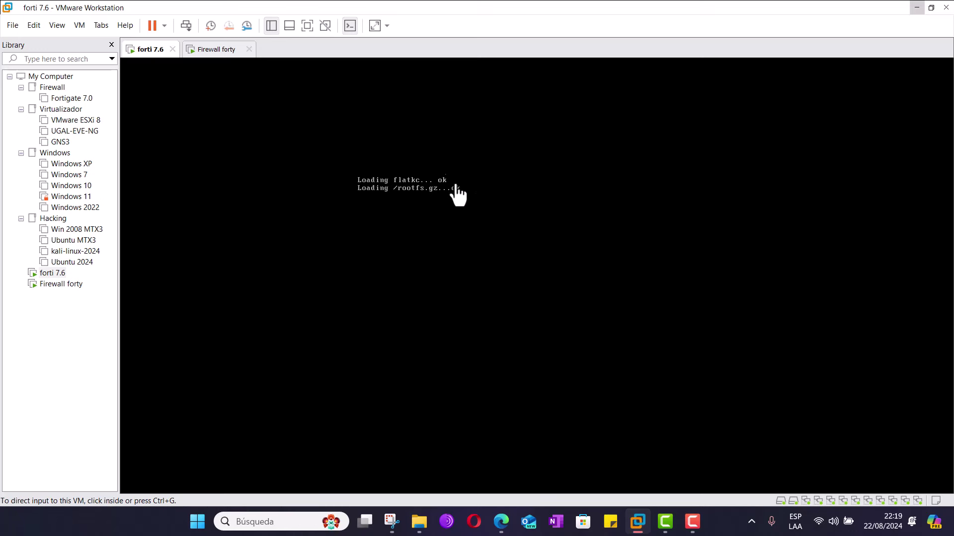
click(212, 51)
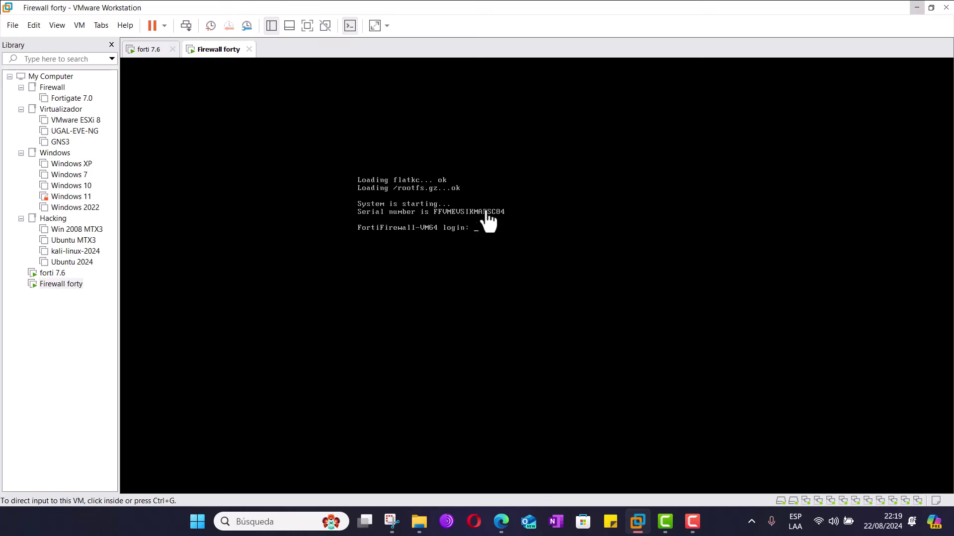
click(916, 11)
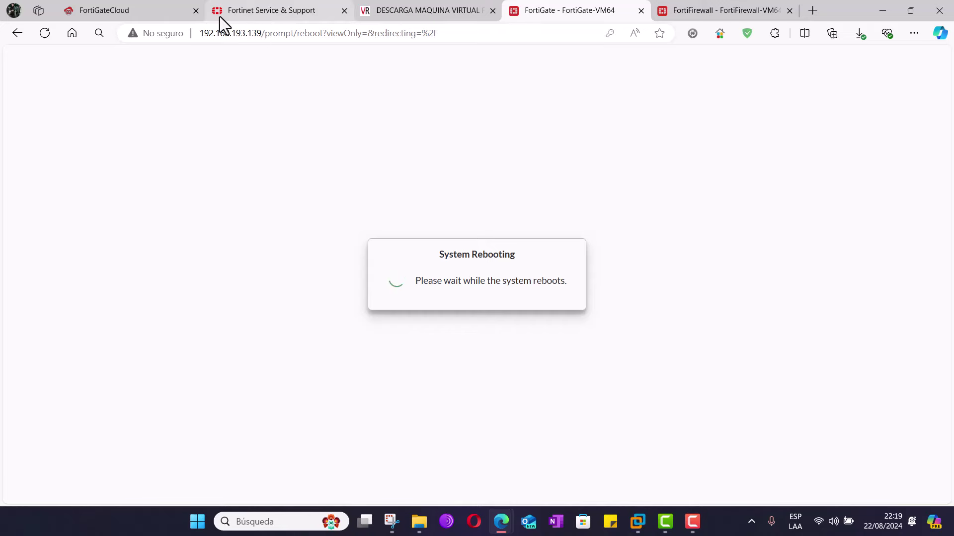
- Close the FortiGateCloud tab and open Asset Management's Product List showing the FortiGate VM Trial
click(273, 19)
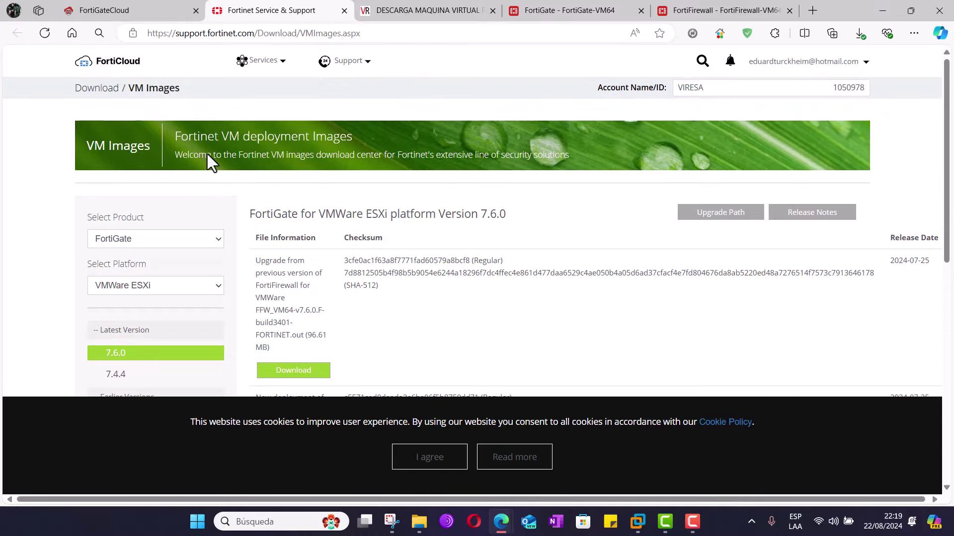
click(195, 10)
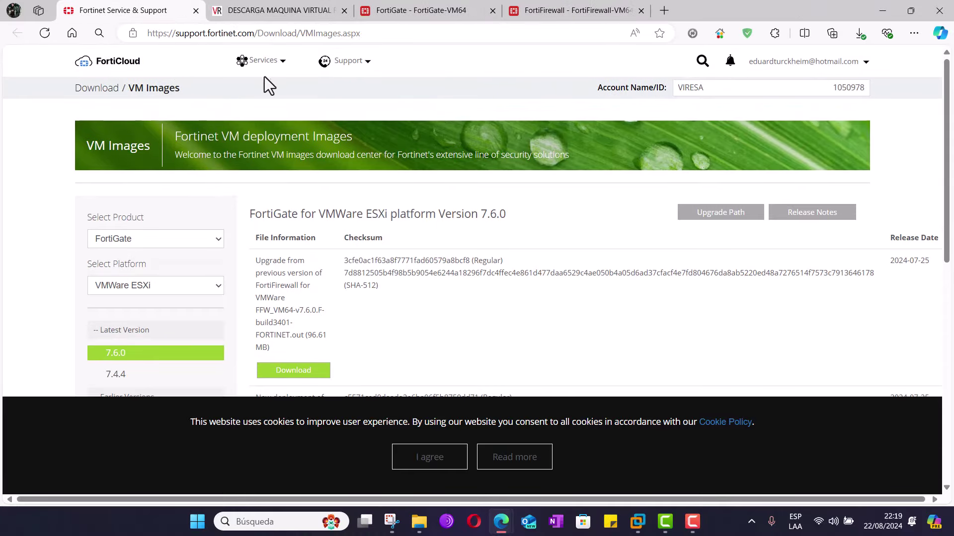
click(279, 62)
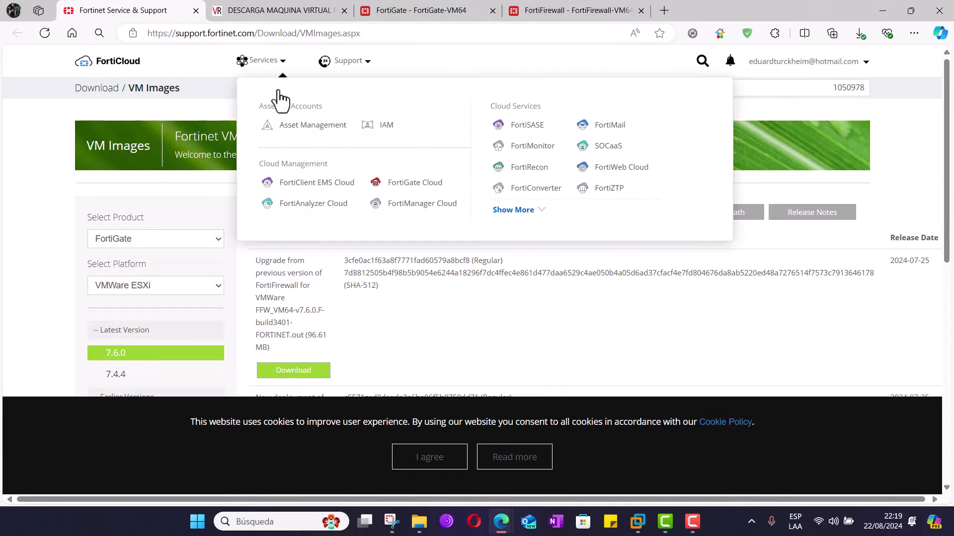
click(302, 130)
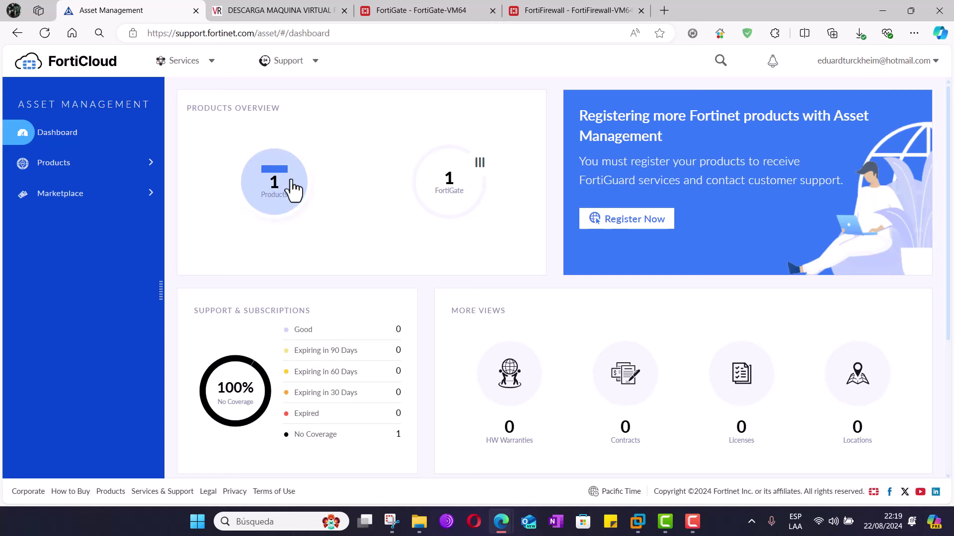
click(54, 172)
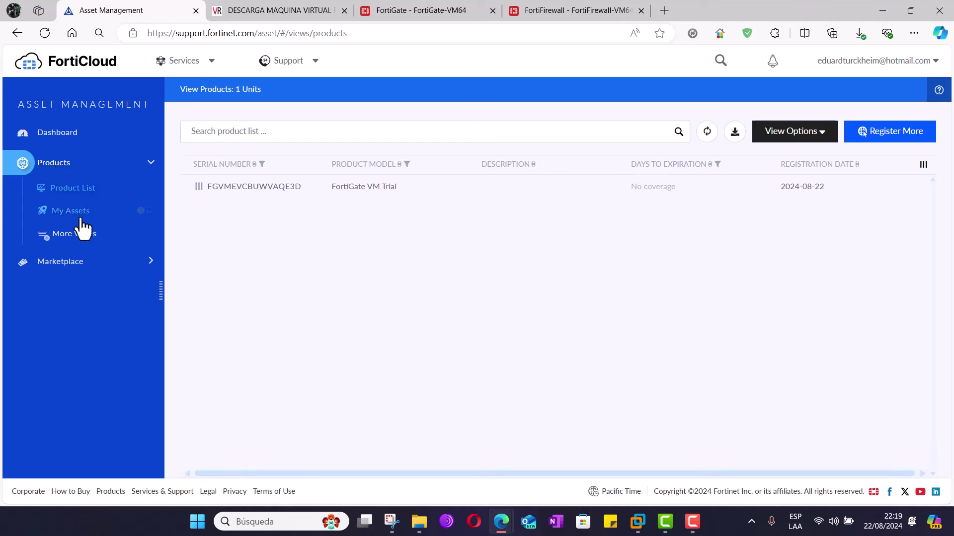
- Snap Edge left and the forti 7.6 VM right, showing its console login prompt
mouse_move(637, 521)
click(569, 432)
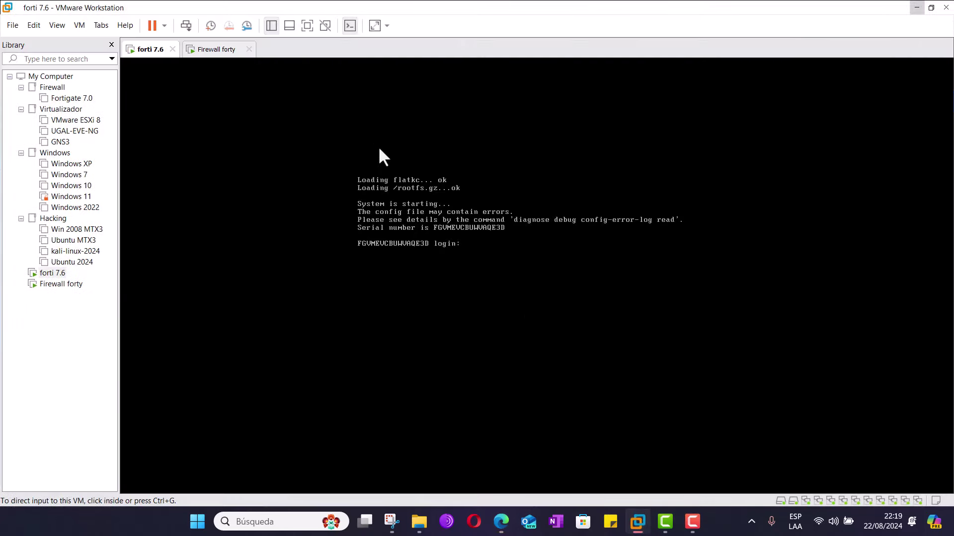
click(349, 26)
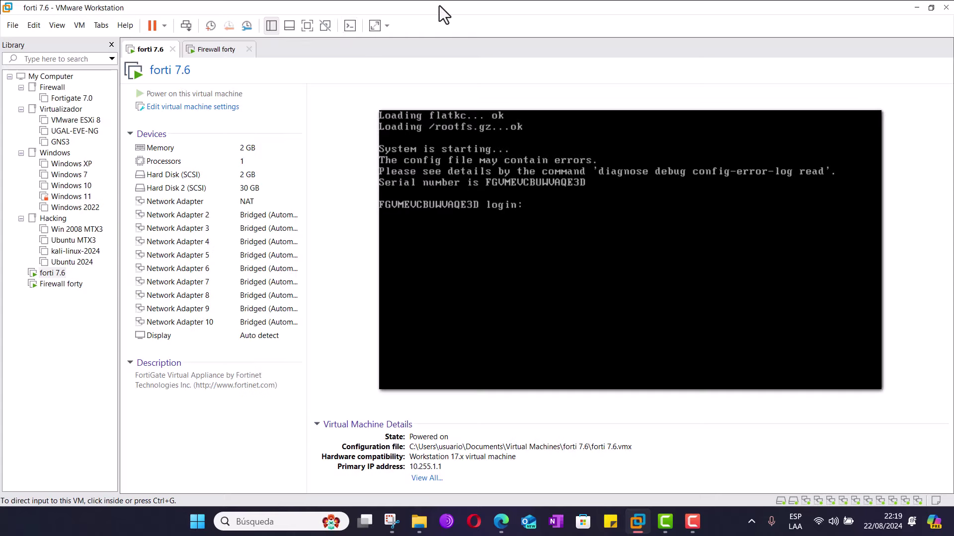
drag(440, 11, 606, 151)
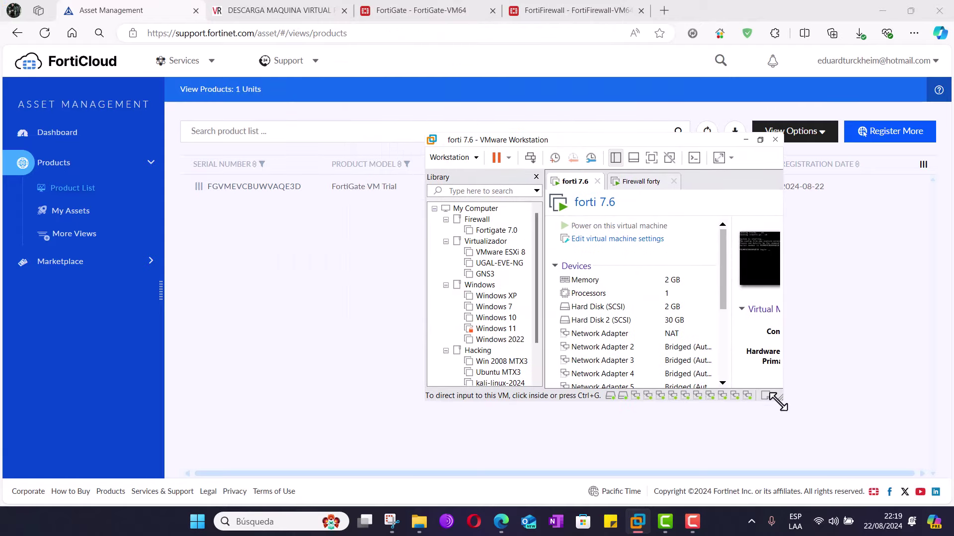
drag(778, 400, 939, 486)
click(838, 132)
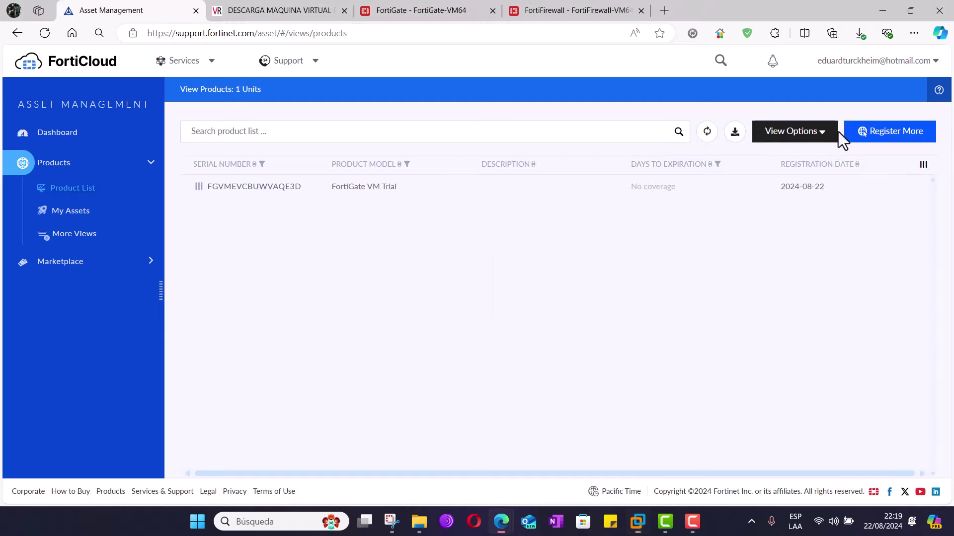
drag(747, 10, 1, 203)
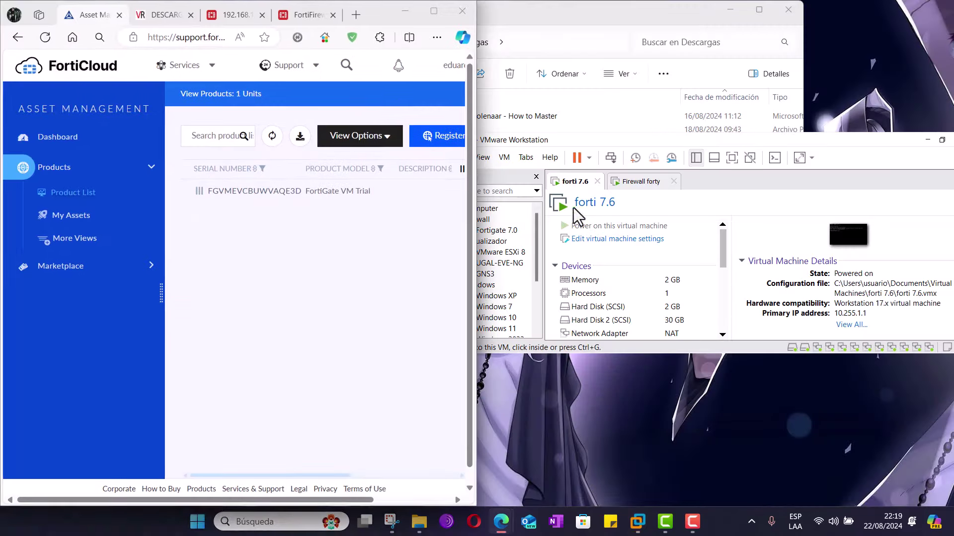
click(642, 146)
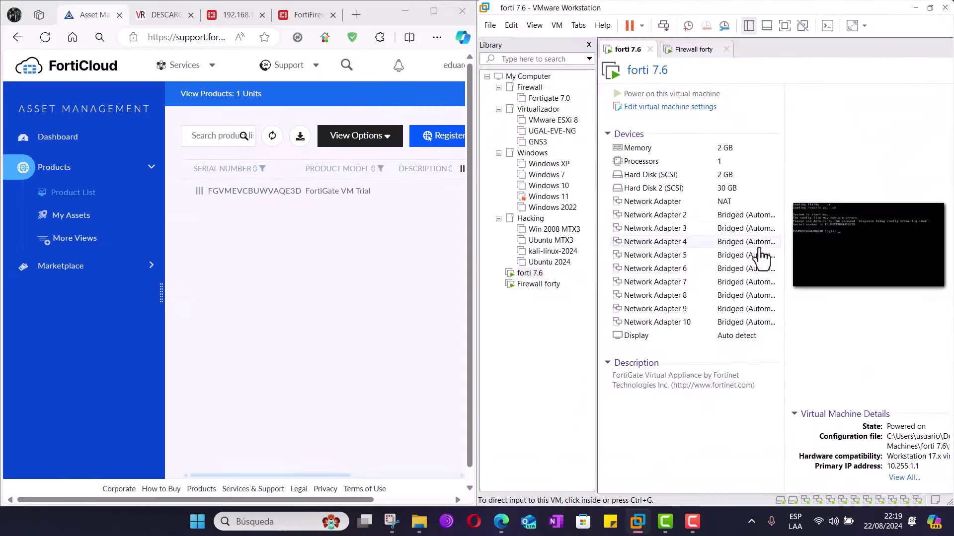
click(752, 27)
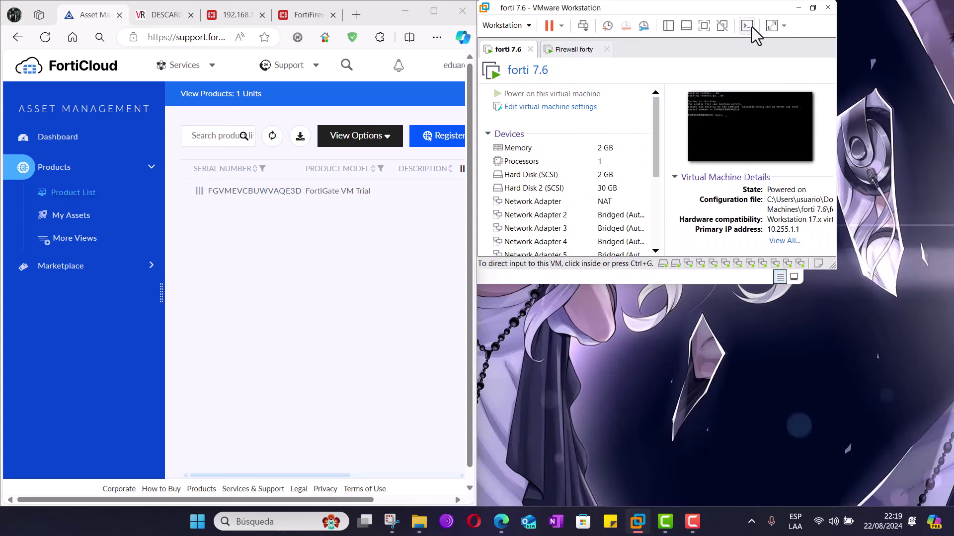
click(746, 29)
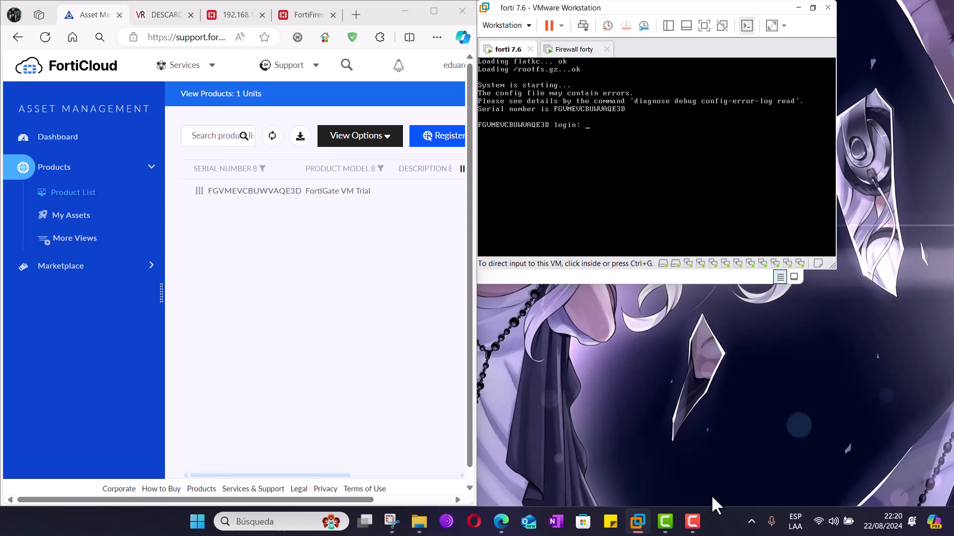
- Bring the Asset Management browser window back and maximize it
mouse_move(501, 526)
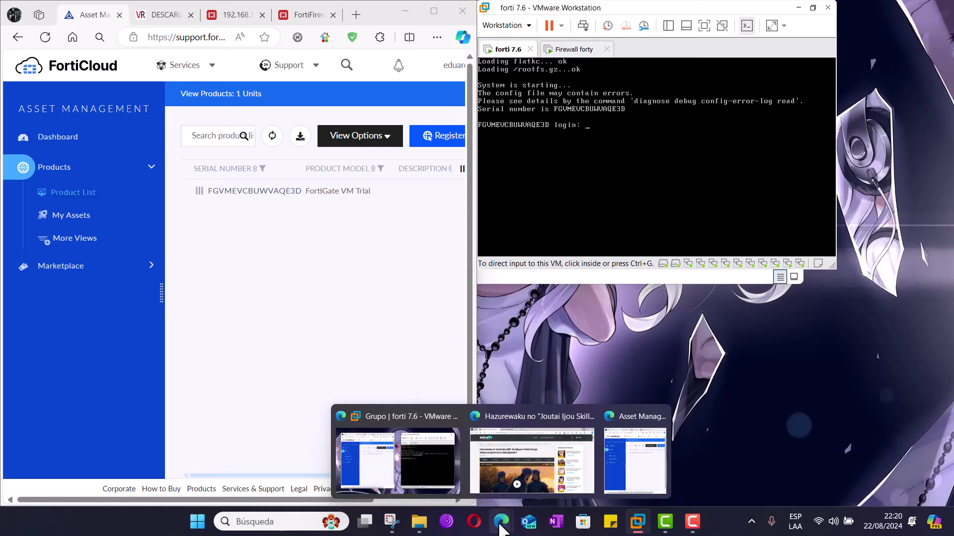
click(644, 467)
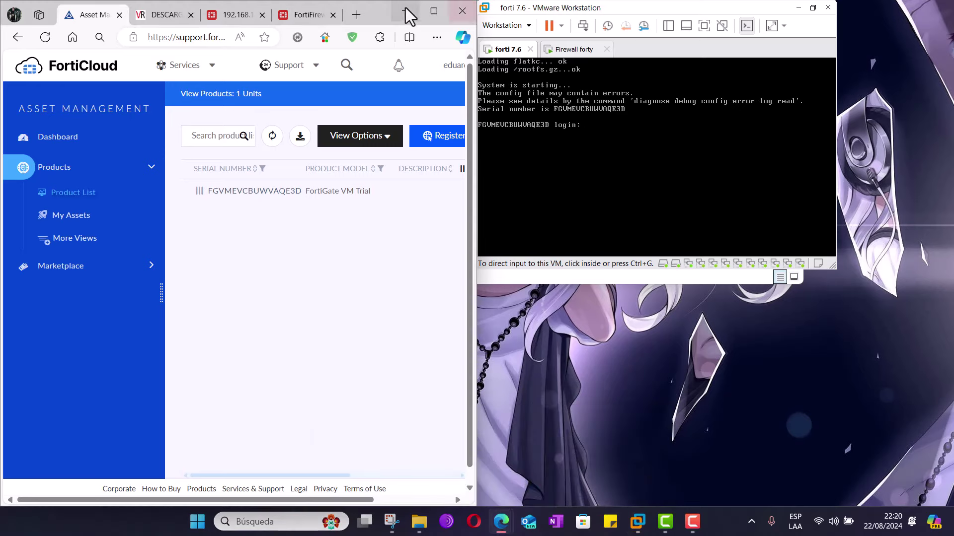
click(434, 10)
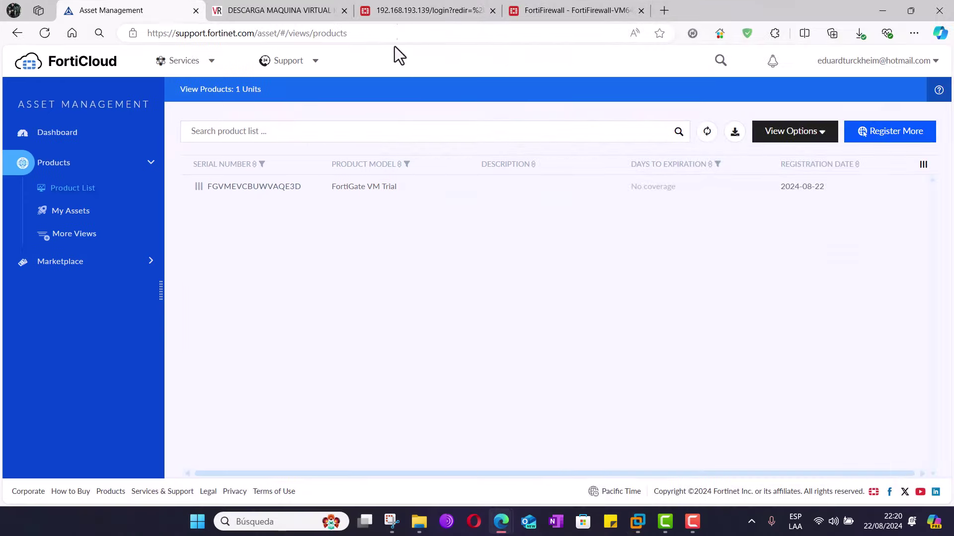
- Sign in to the FortiGate web GUI with the administrator credentials, declining to save the password
click(433, 15)
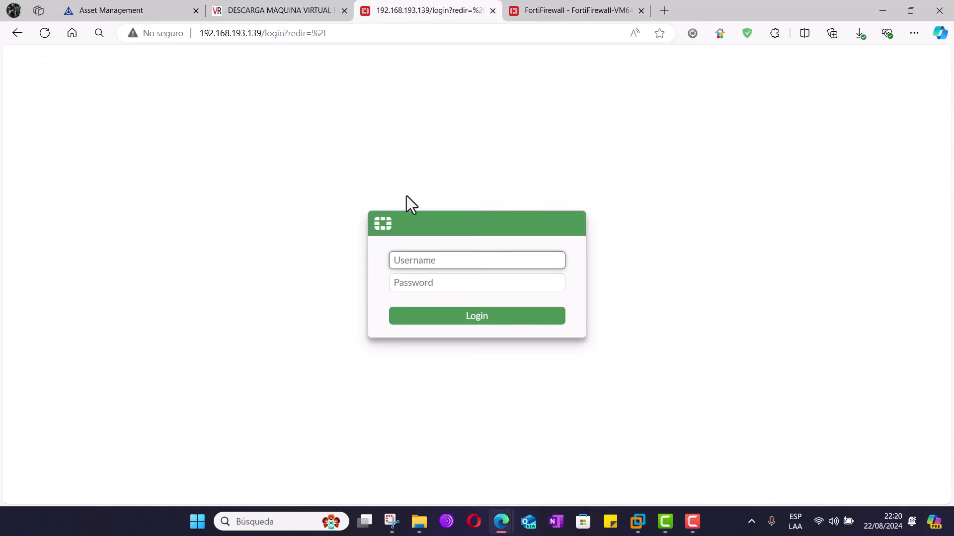
text(admin)
key(Tab)
text(admin)
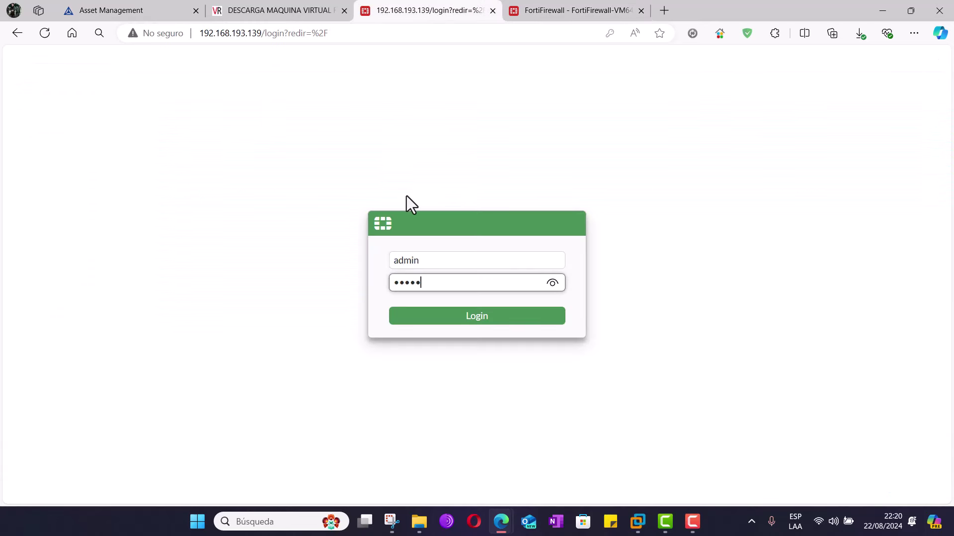
key(Return)
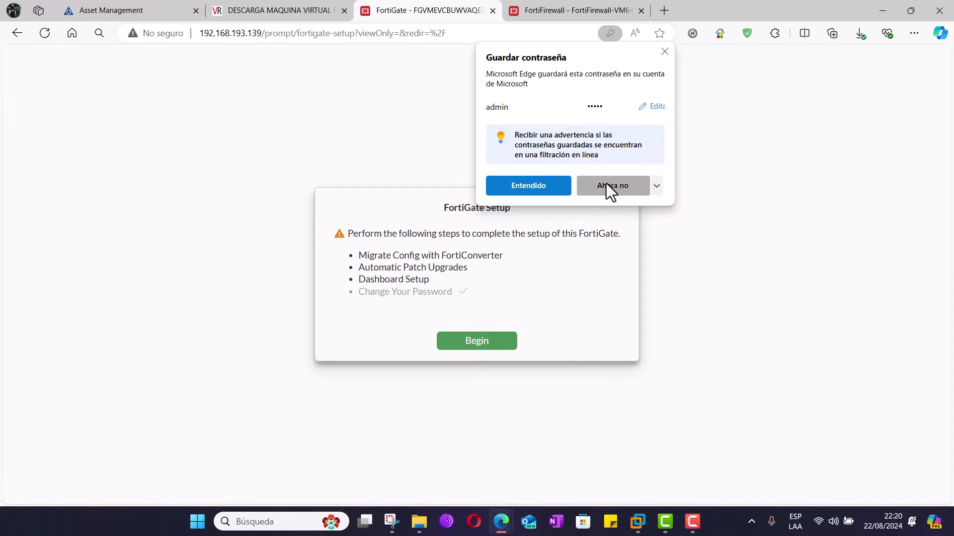
click(606, 187)
- Begin setup, postpone FortiConverter, and disable automatic patch upgrades with the acknowledgement ticked
click(477, 348)
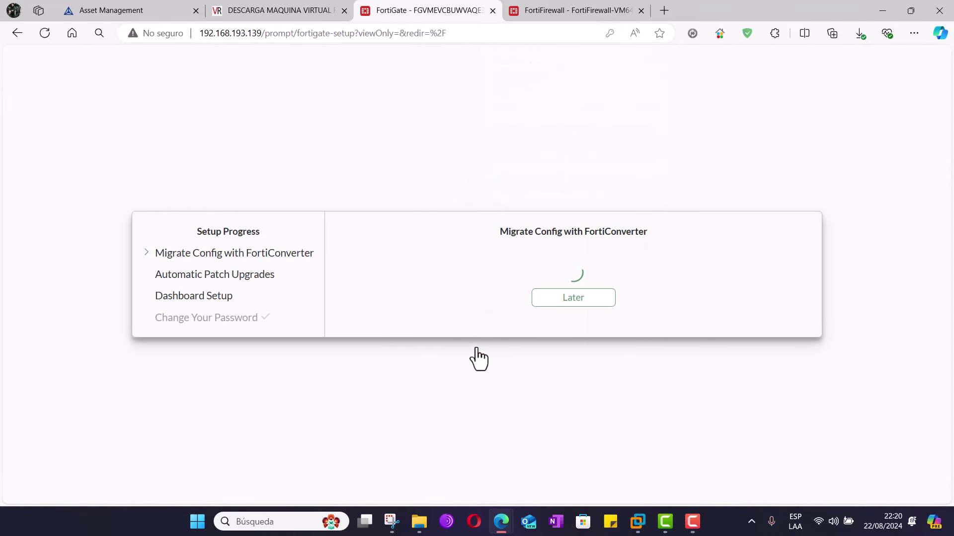
click(572, 300)
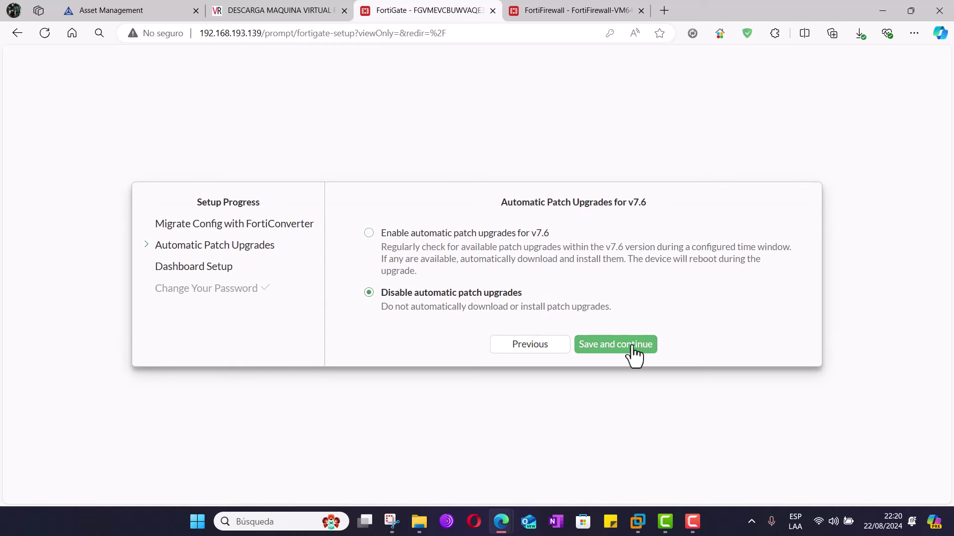
click(634, 345)
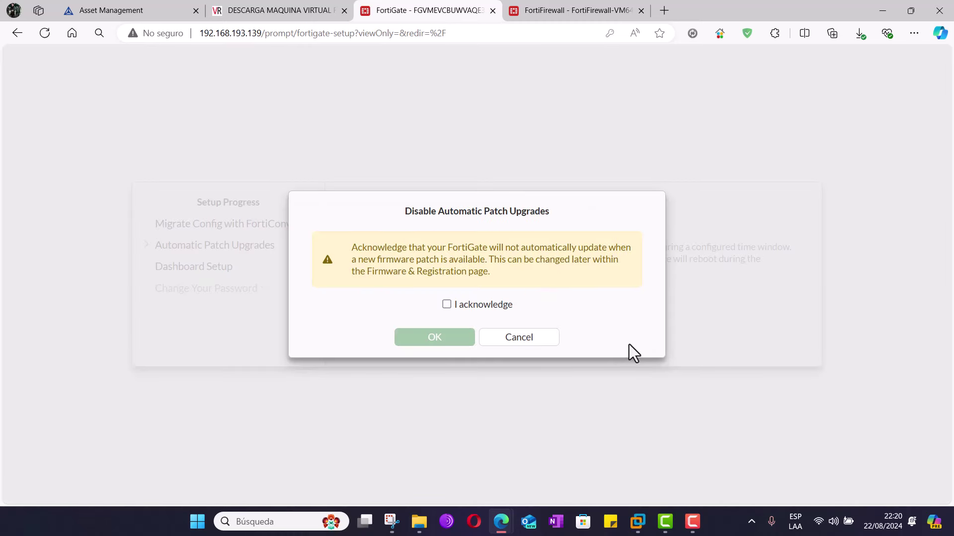
click(446, 305)
click(526, 340)
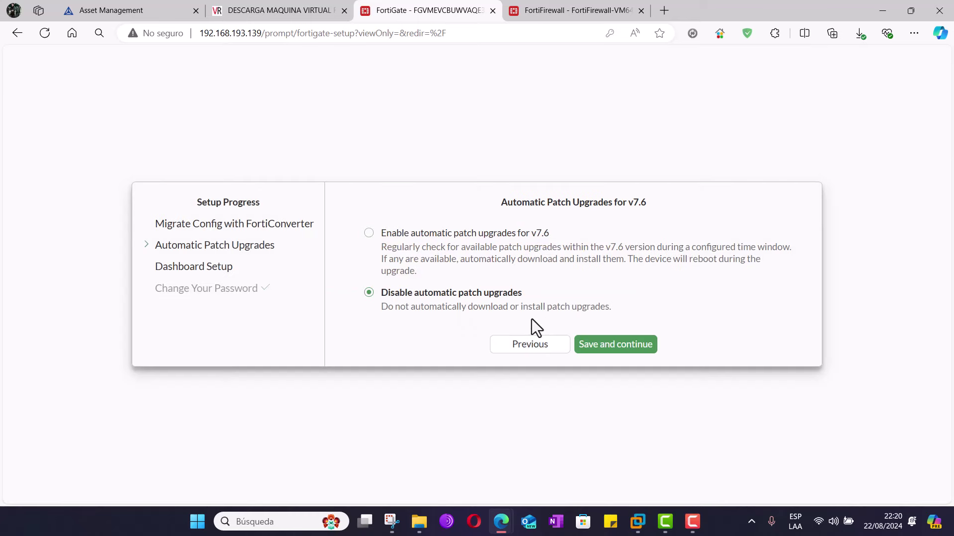
click(619, 347)
click(476, 305)
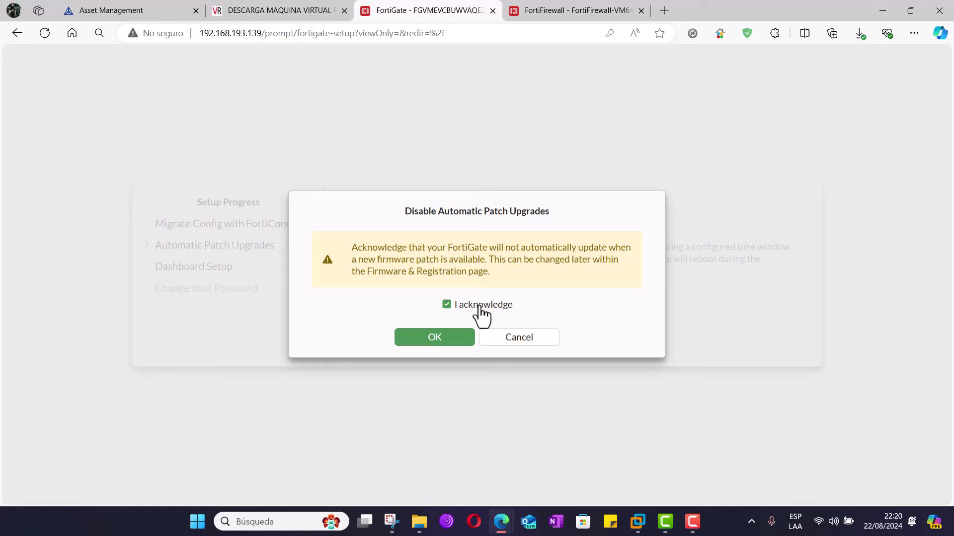
click(440, 338)
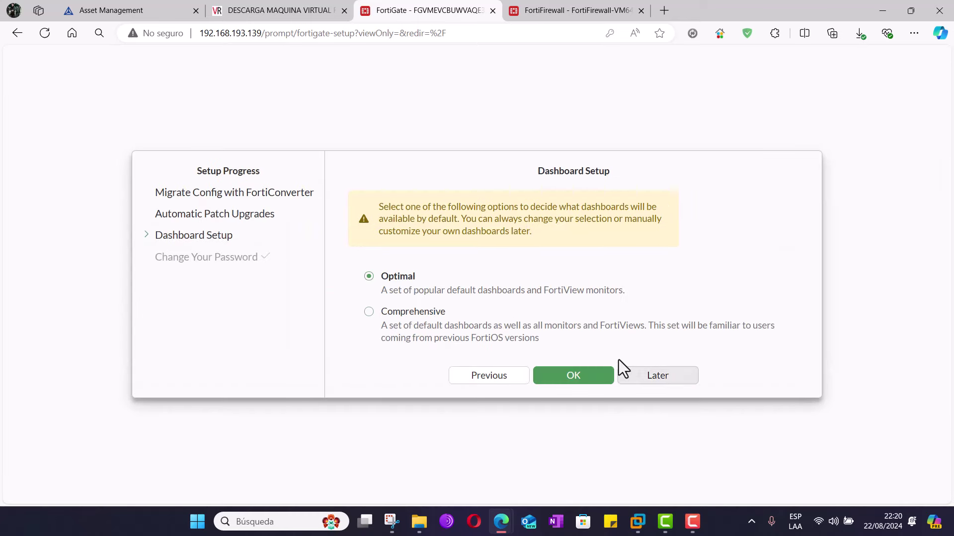
- Postpone dashboard setup and dismiss the FortiOS 7.6 overview so it won't reappear
click(666, 380)
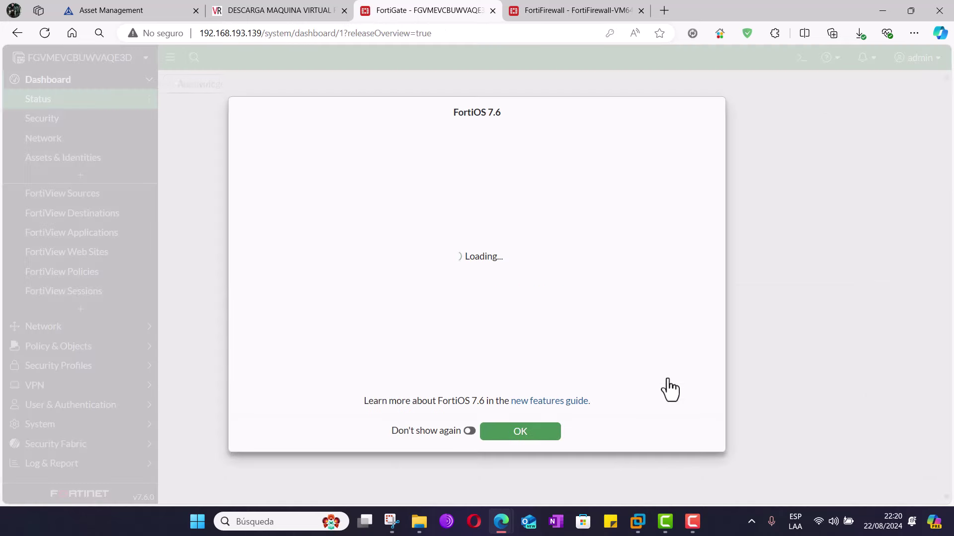
click(469, 431)
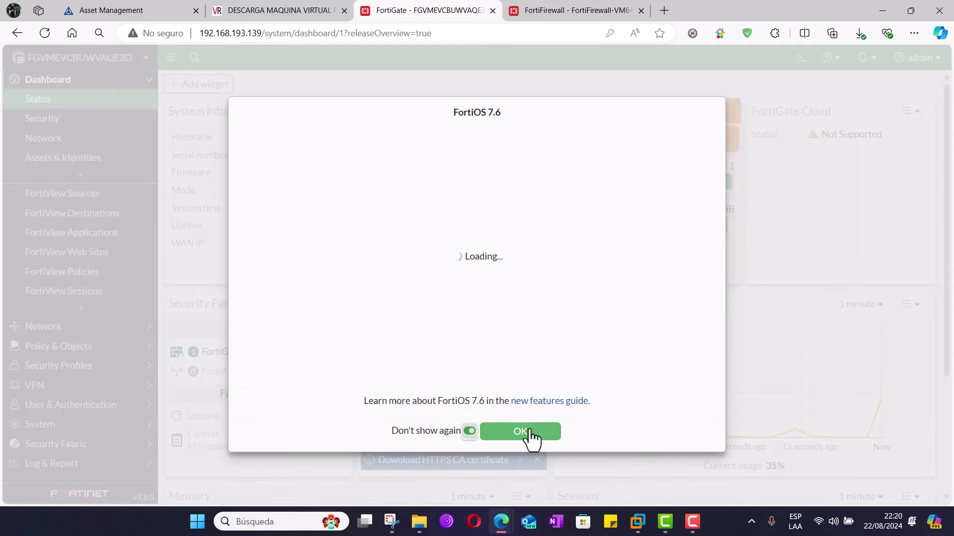
click(520, 432)
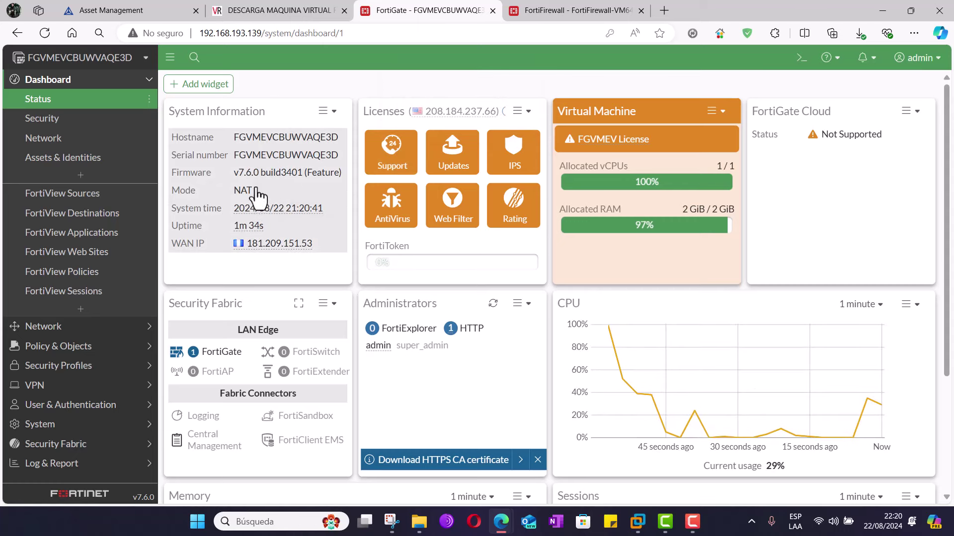
- Close the FortiFirewall VM License tab and show the FortiGate VM Trial in FortiCloud's My Assets
click(574, 12)
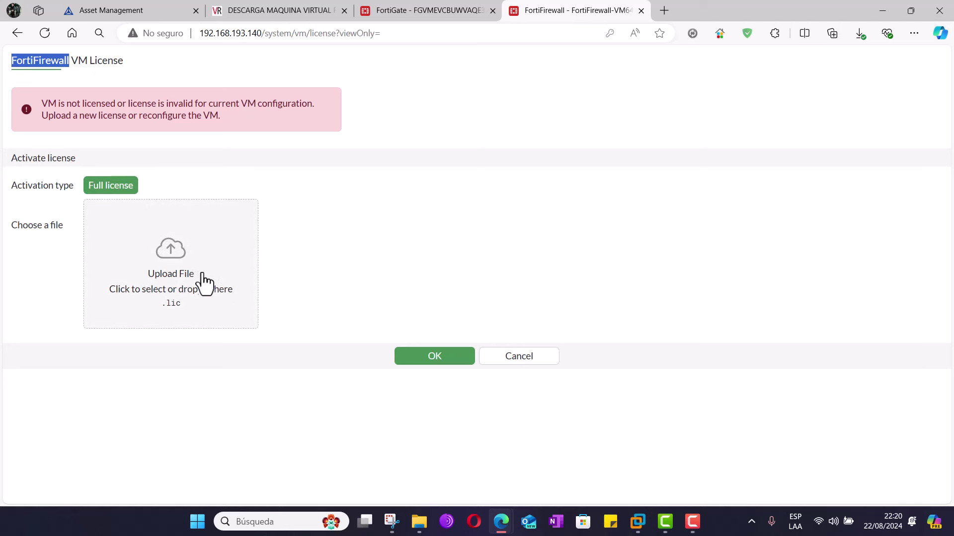
click(642, 10)
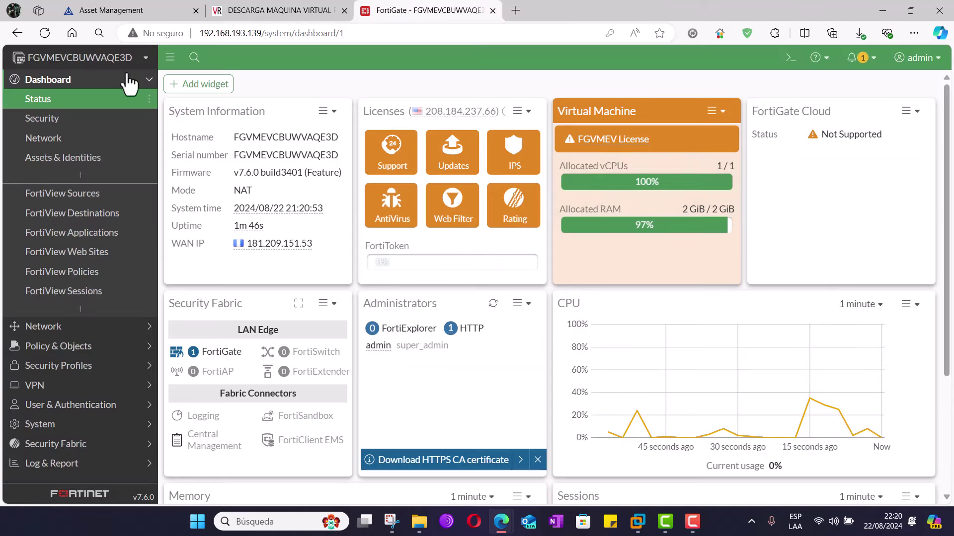
click(113, 11)
click(65, 216)
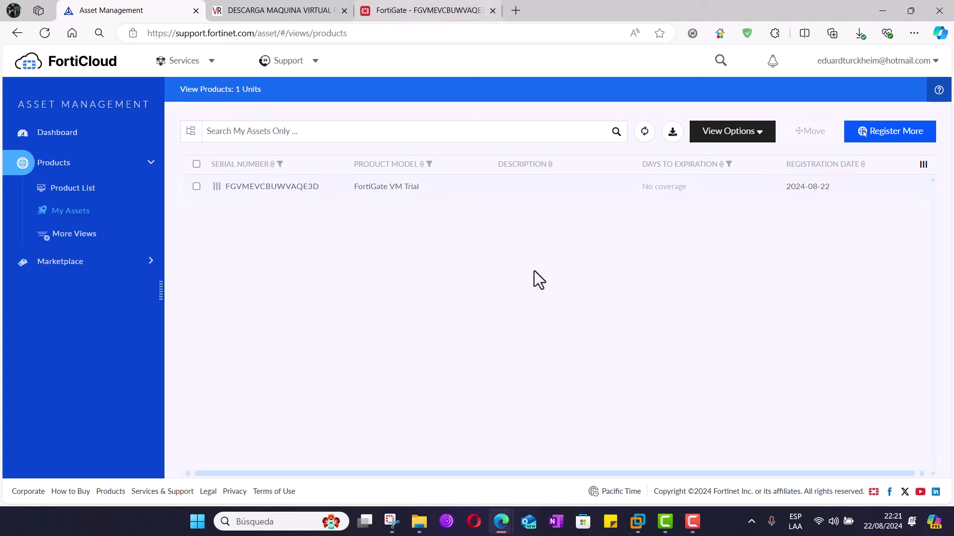
- Bring VMware Workstation forward and switch to the Firewall forty virtual machine console
click(638, 523)
click(606, 479)
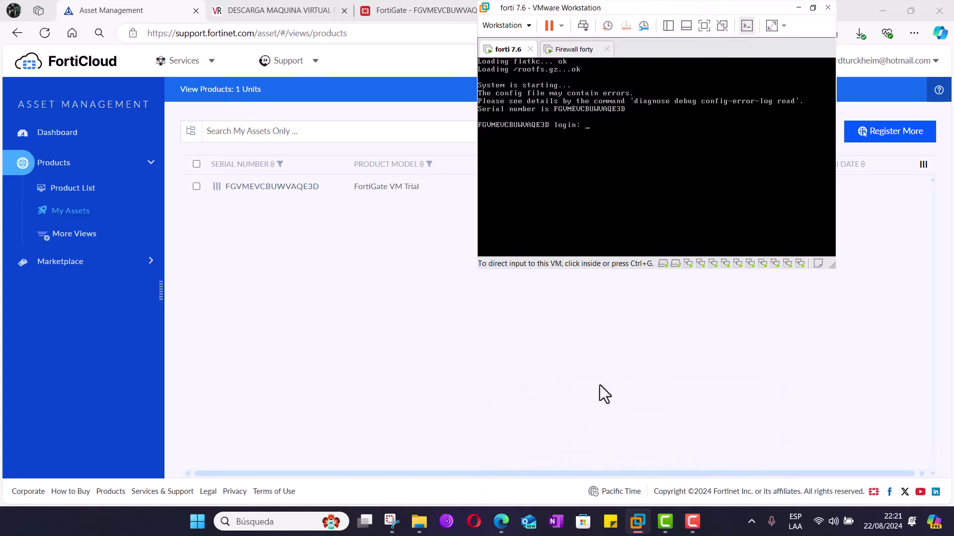
right_click(506, 48)
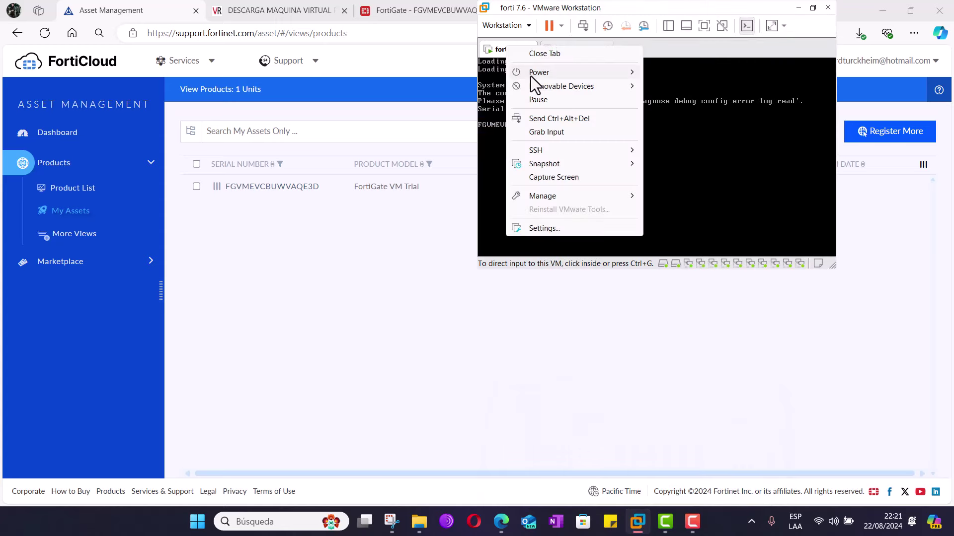
mouse_move(539, 73)
click(690, 86)
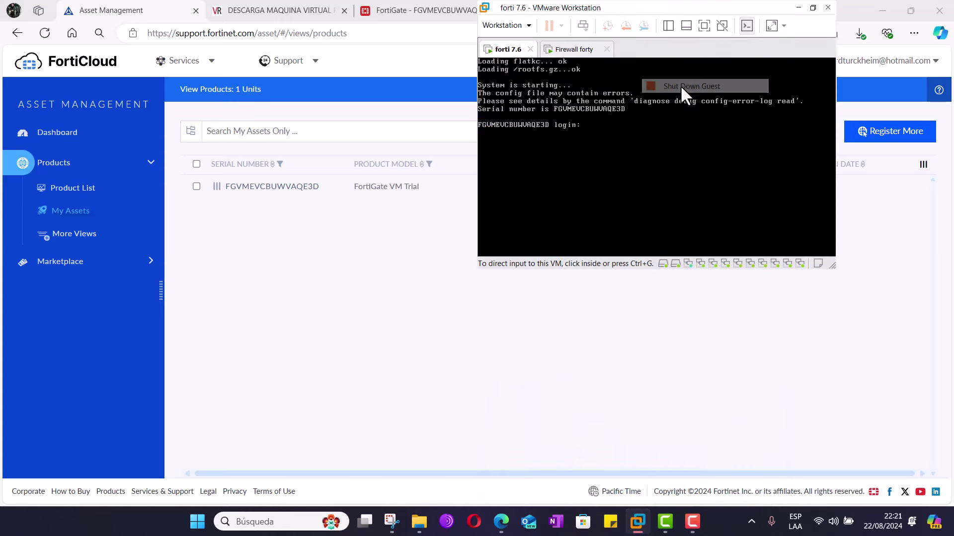
click(577, 49)
- Shut down the Firewall forty guest via Power > Shut Down Guest and move the window lower right
right_click(584, 49)
mouse_move(630, 75)
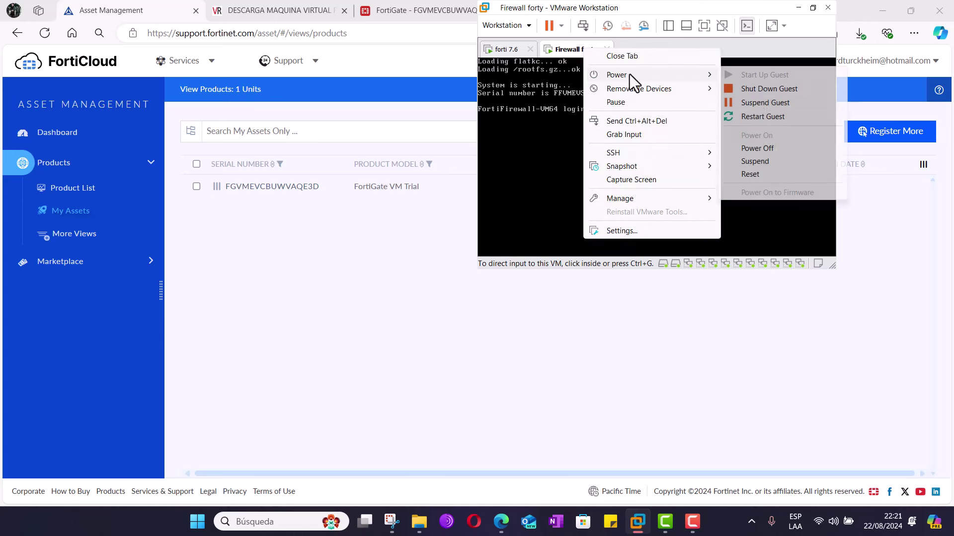
click(753, 88)
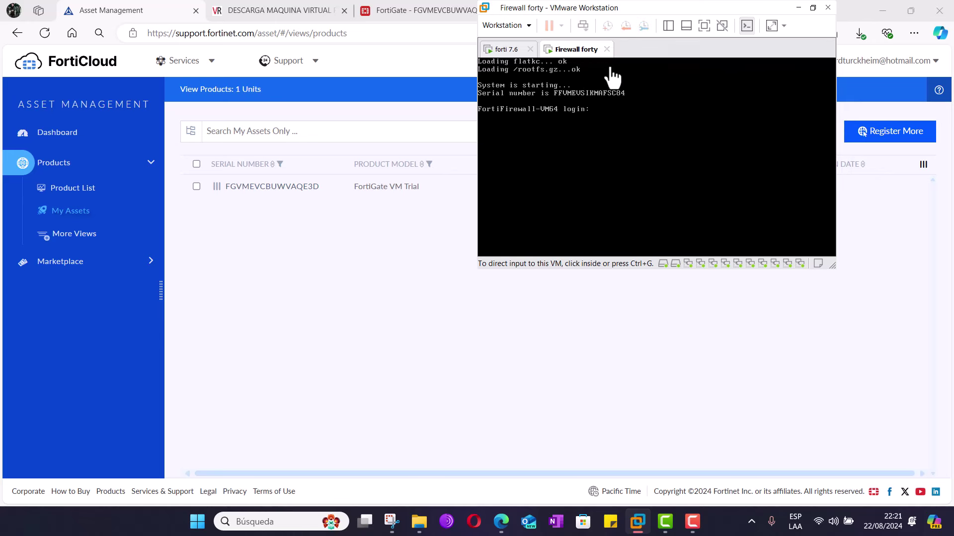
drag(690, 6, 795, 279)
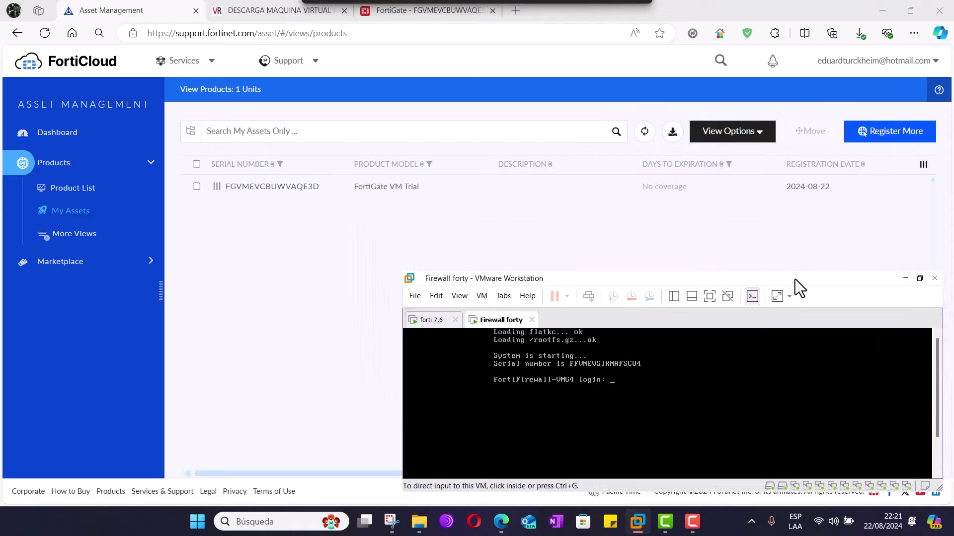
- Decommission unit FGVMEVCBUWVAQE3D from its detail page, agreeing to the decommissioning terms
click(305, 221)
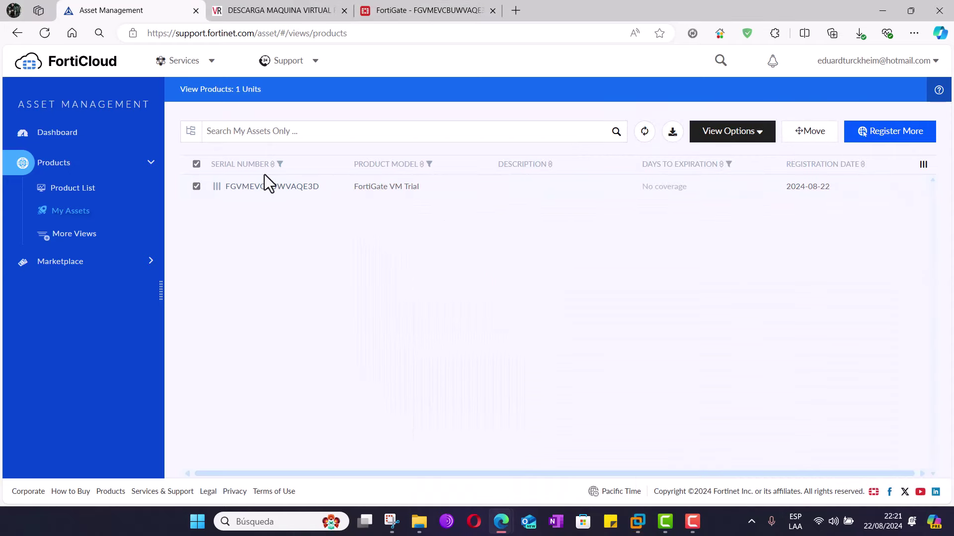
click(760, 135)
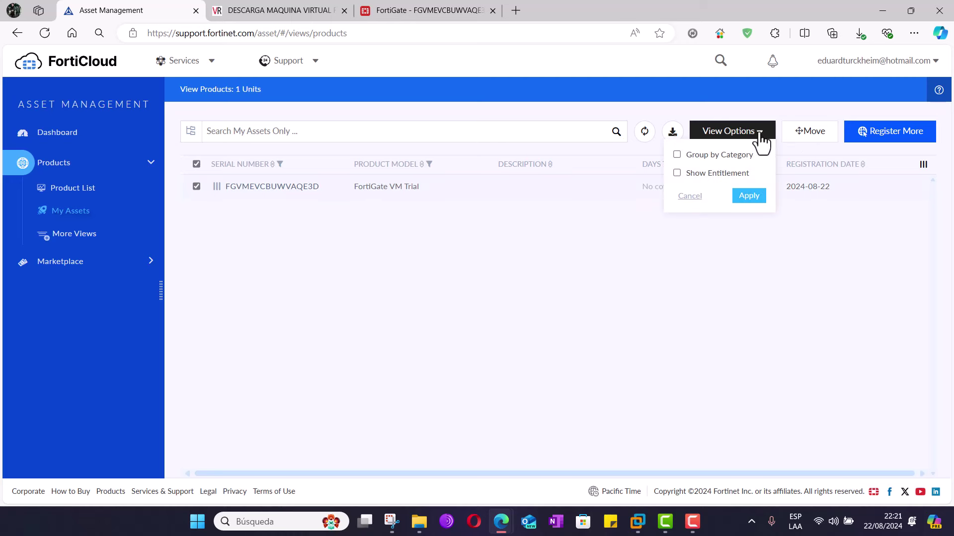
click(590, 235)
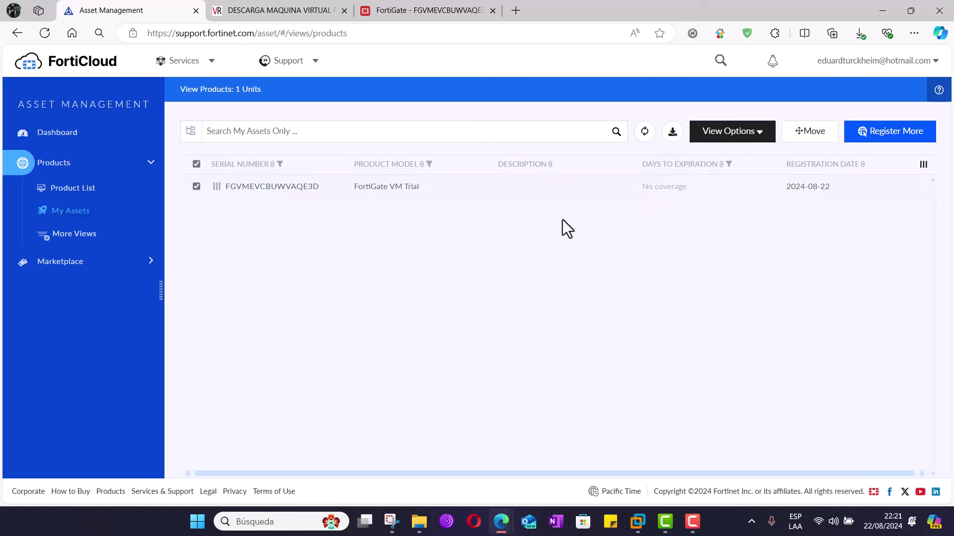
click(272, 188)
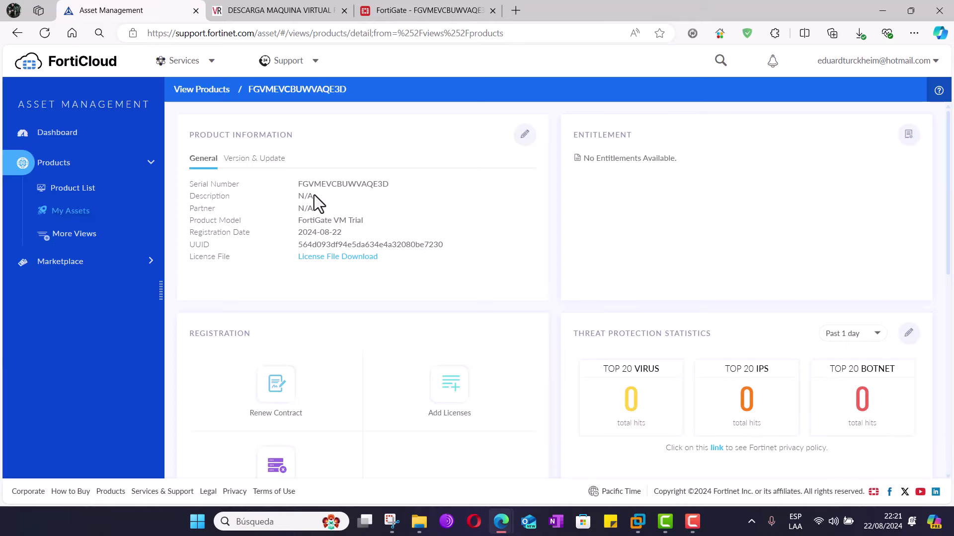
scroll(314, 195, down, 2)
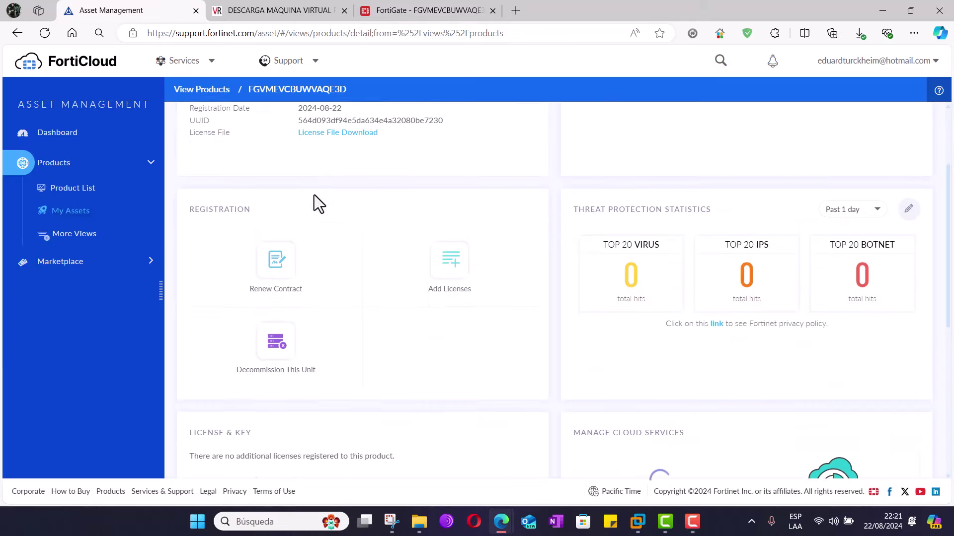
click(283, 354)
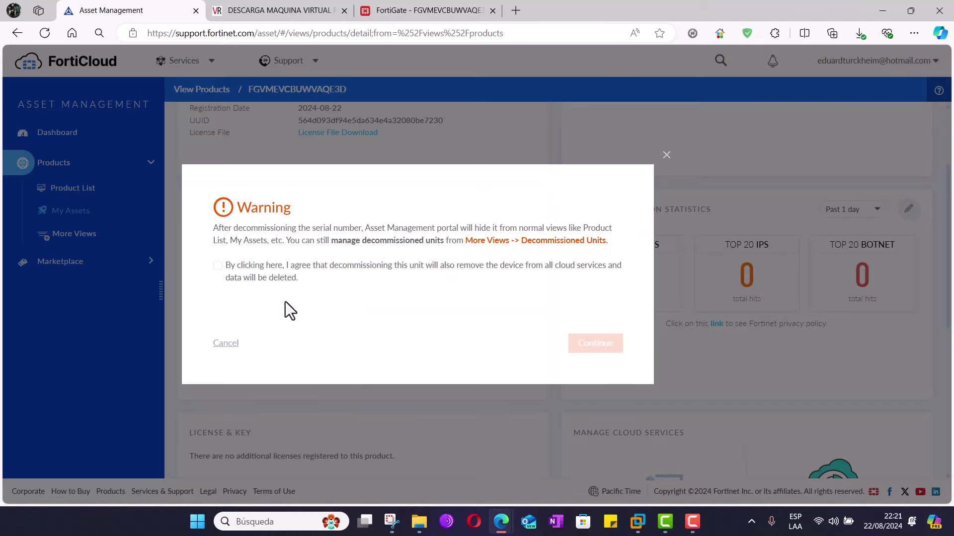
click(217, 266)
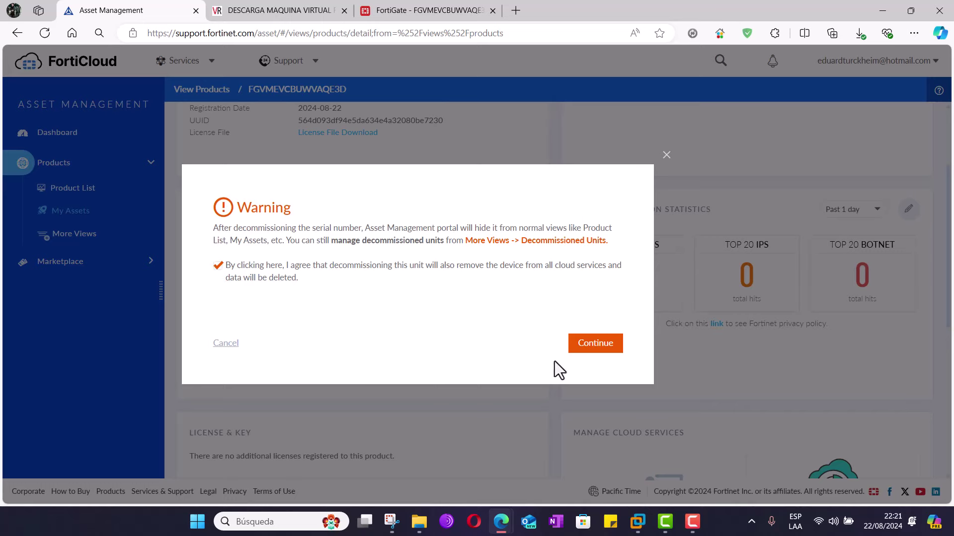
click(596, 348)
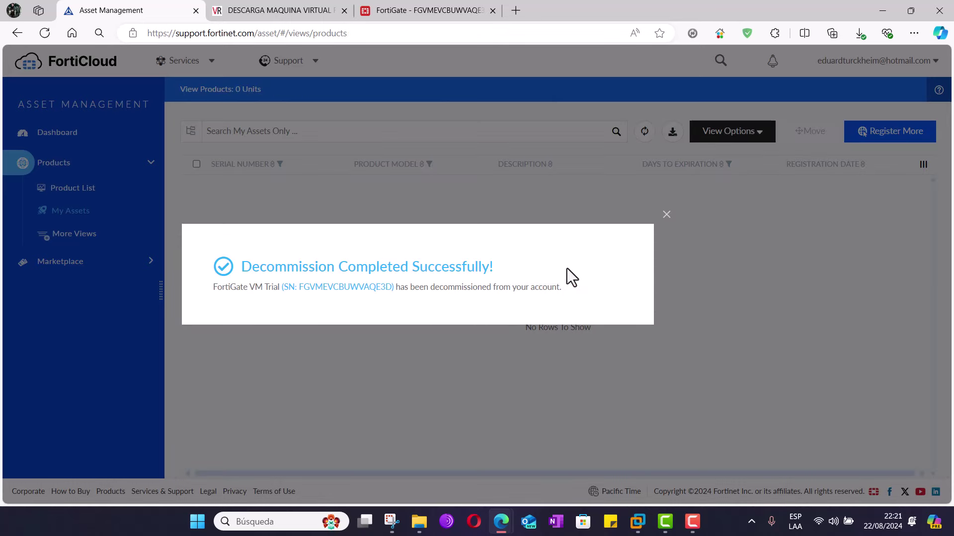
- Dismiss the success message and open More Views > Decommissioned Units
click(666, 215)
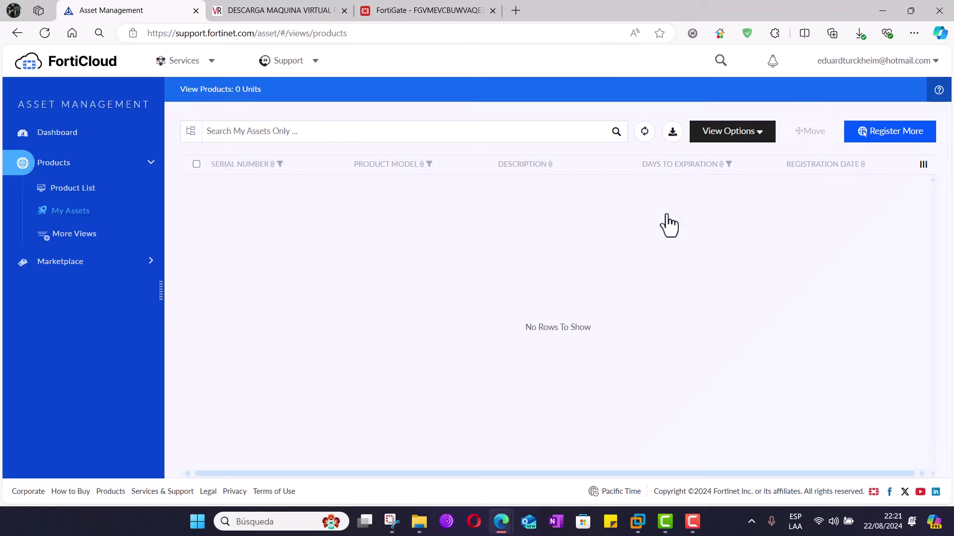
click(62, 190)
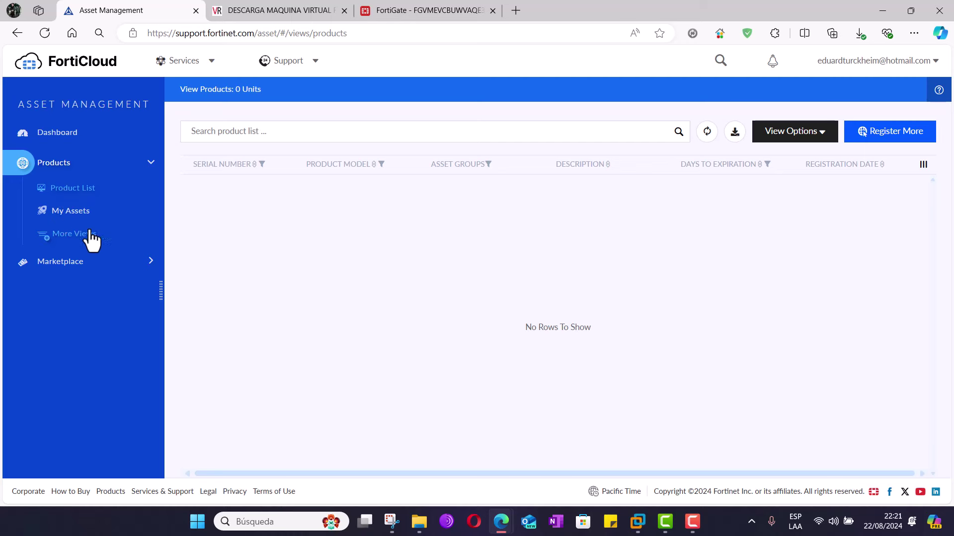
click(60, 214)
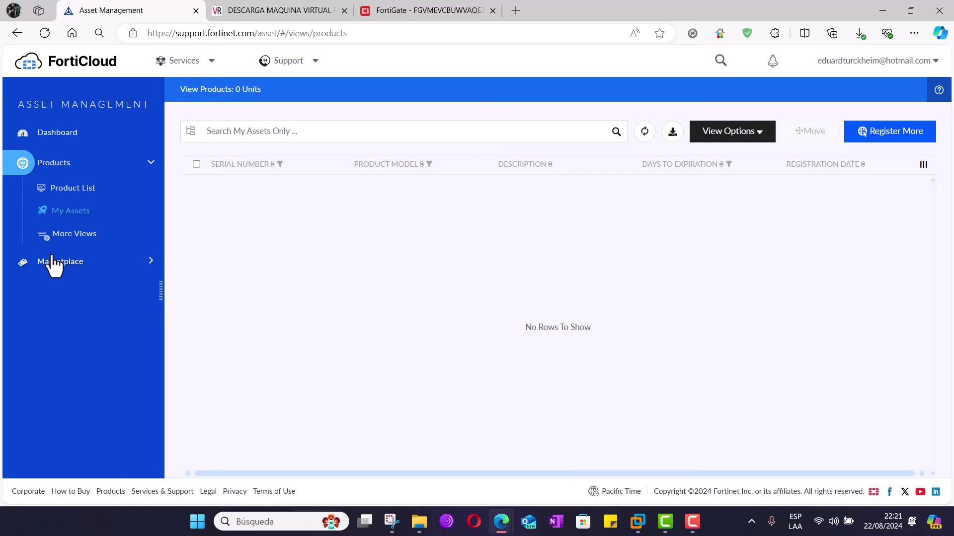
click(61, 242)
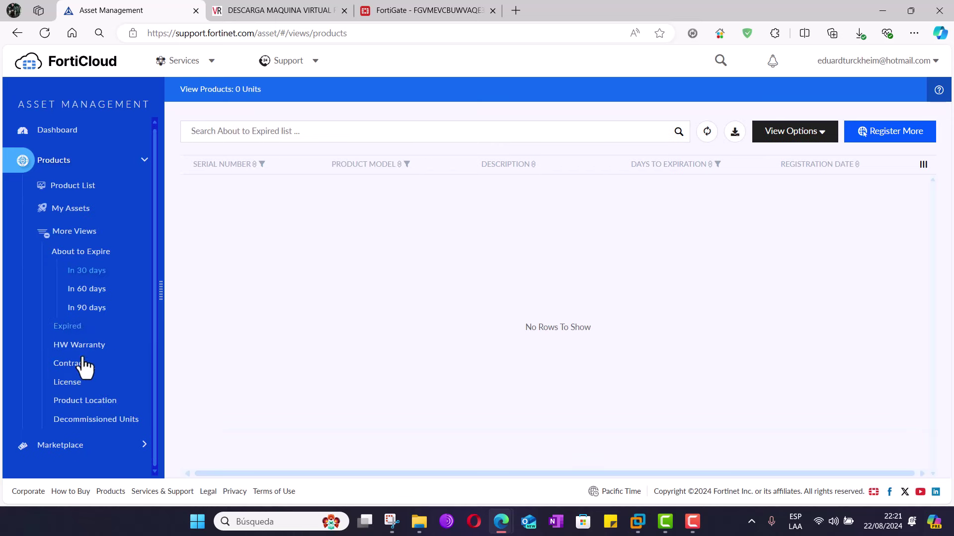
click(139, 430)
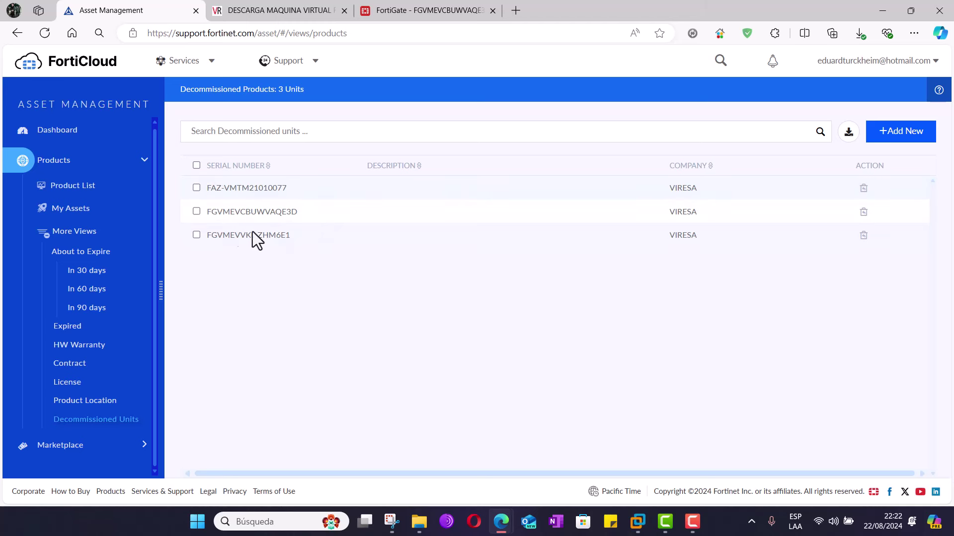
- Select FGVMEVCBUWVAQE3D and request moving it back to the product list
click(196, 212)
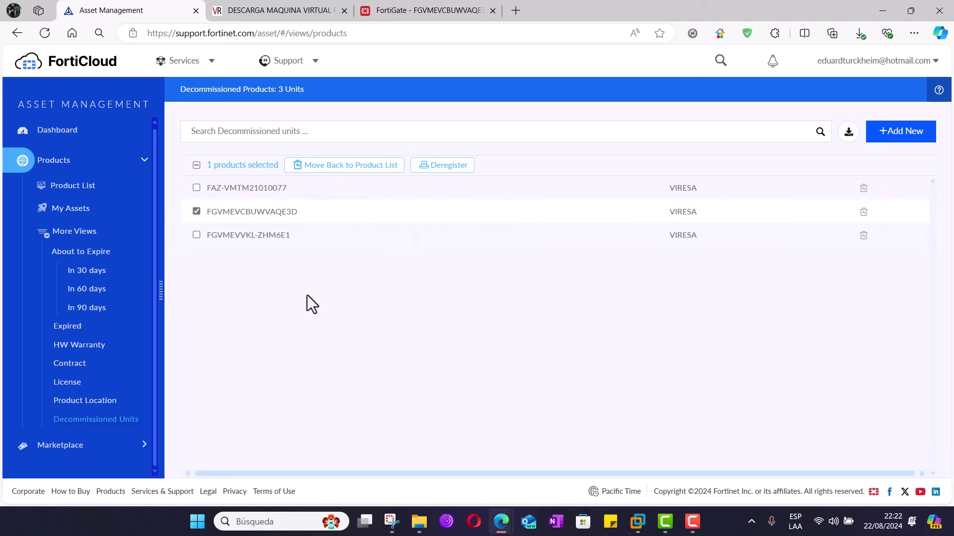
click(195, 212)
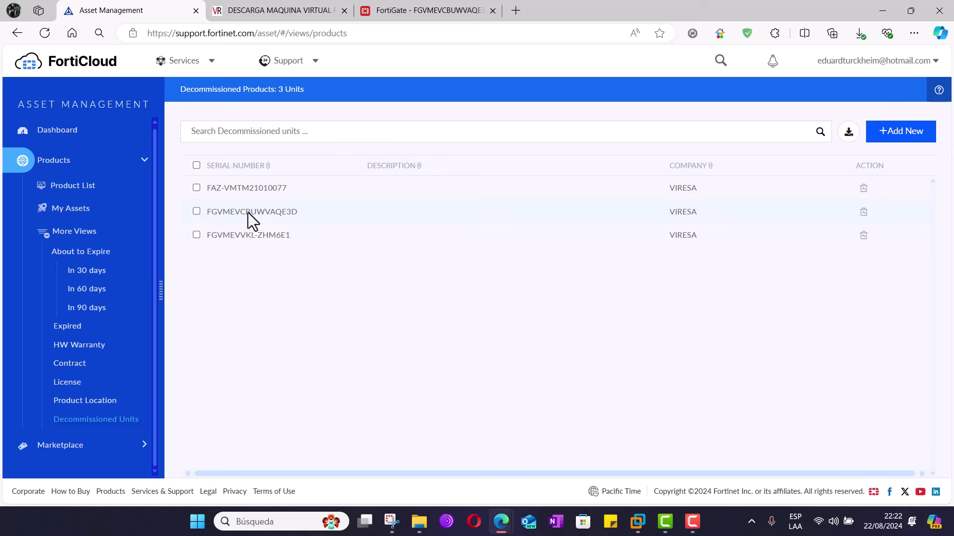
click(197, 211)
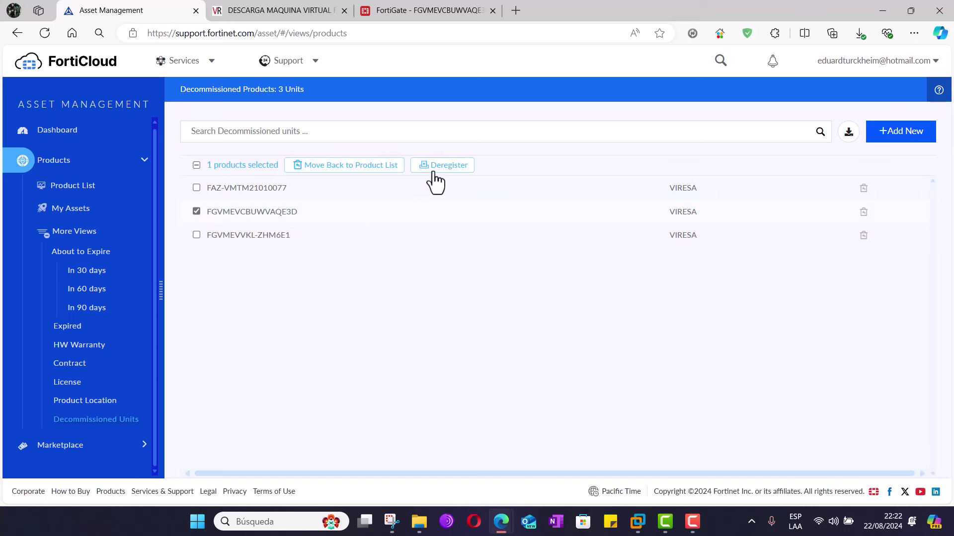
click(357, 170)
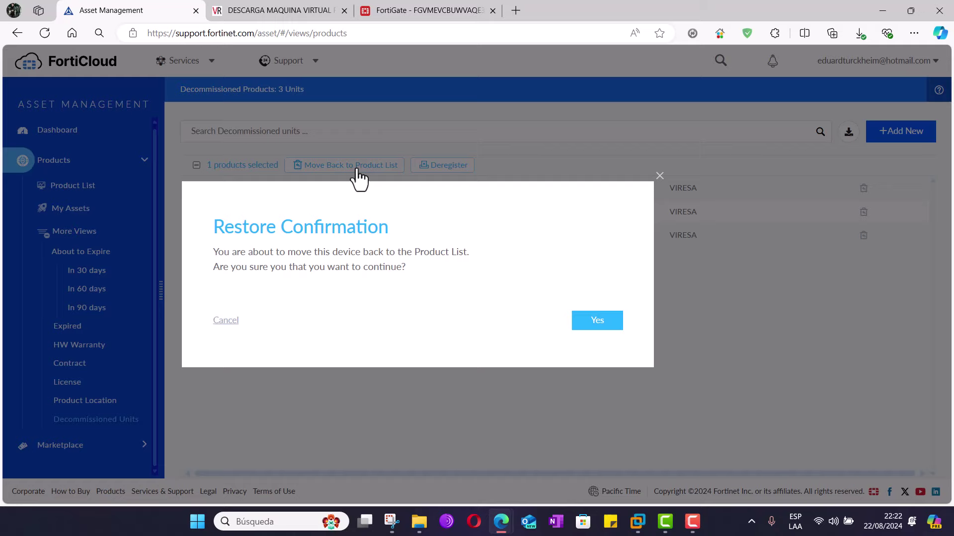
- Confirm restoring FGVMEVCBUWVAQE3D, close the success message, and view the product list
click(598, 323)
click(660, 214)
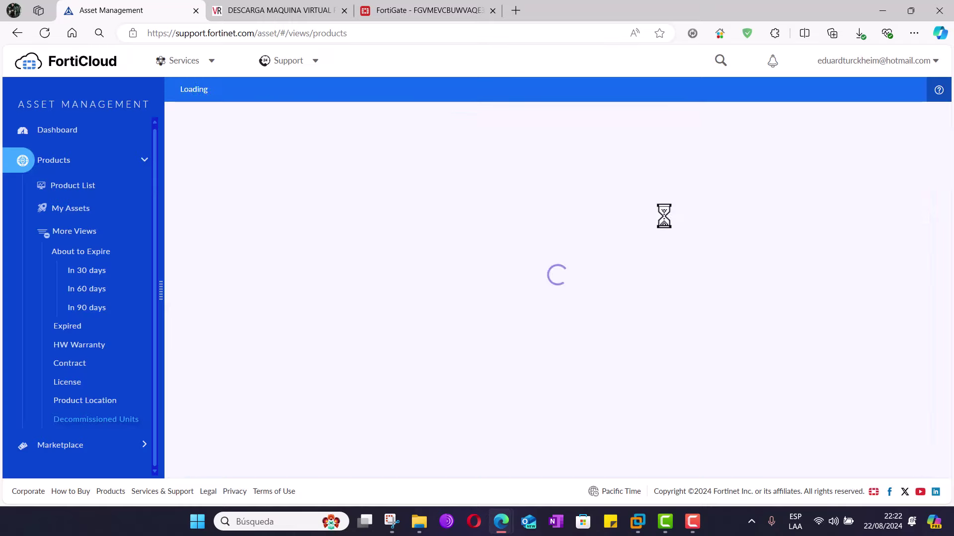
click(70, 195)
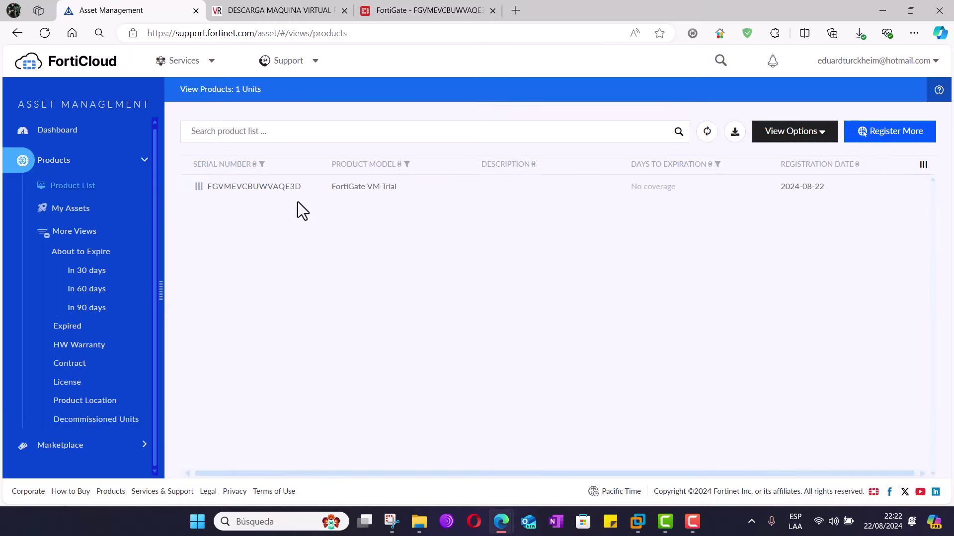
click(278, 188)
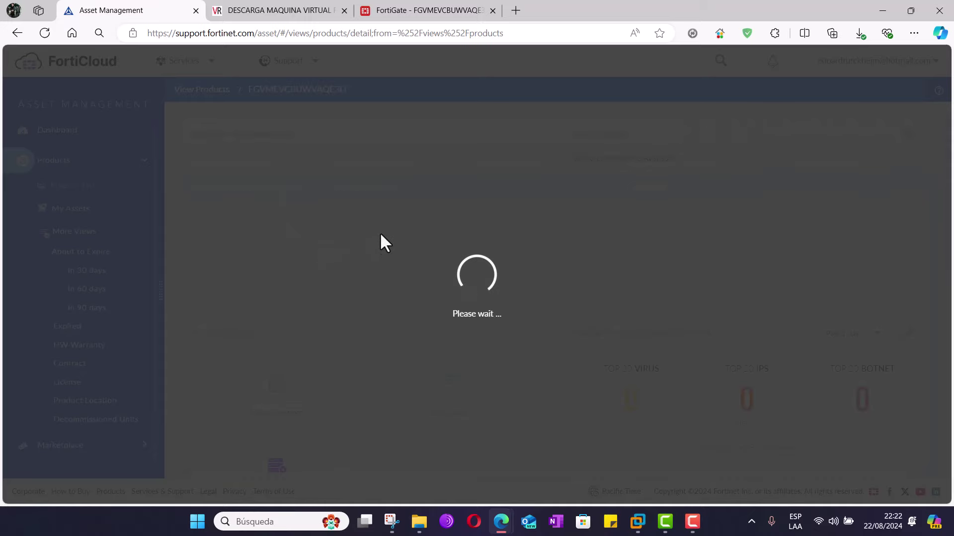
scroll(381, 235, down, 3)
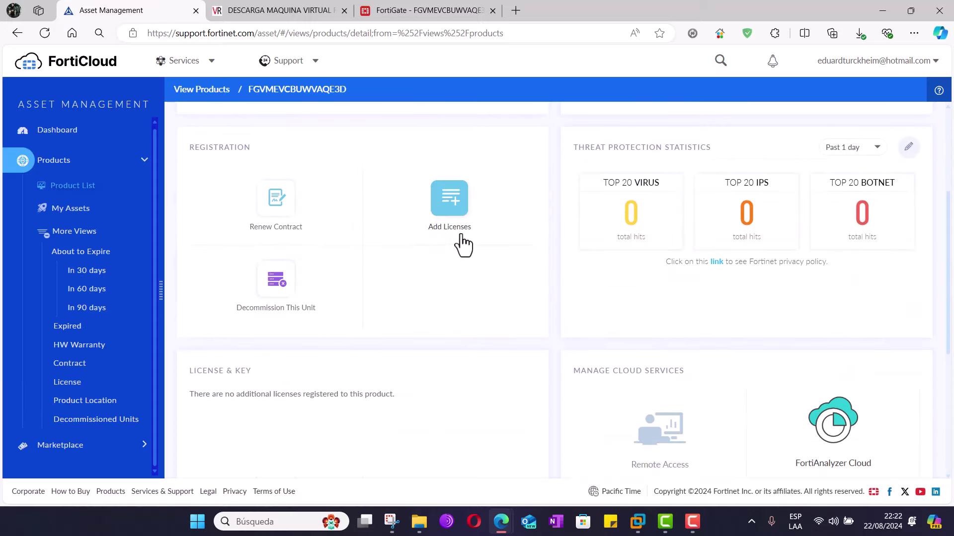
scroll(386, 250, up, 1)
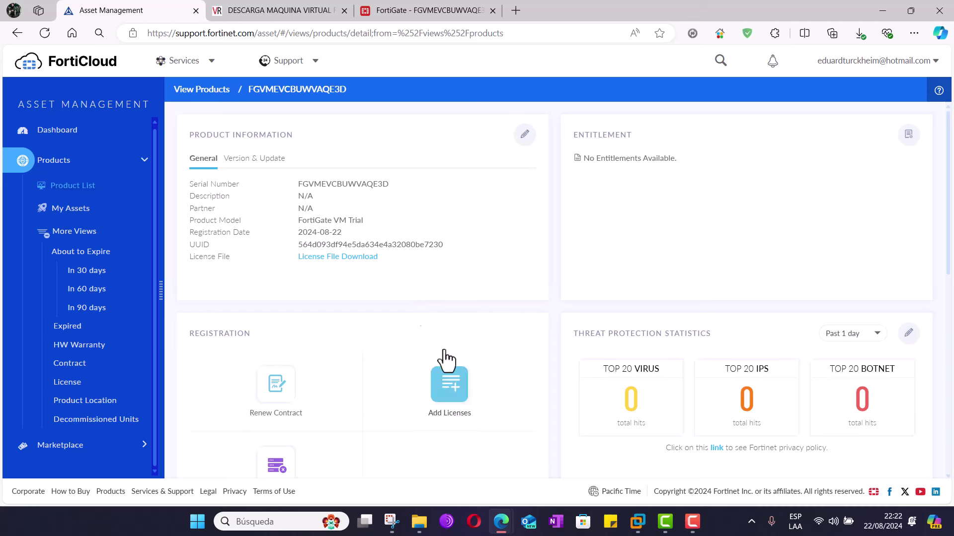
click(341, 257)
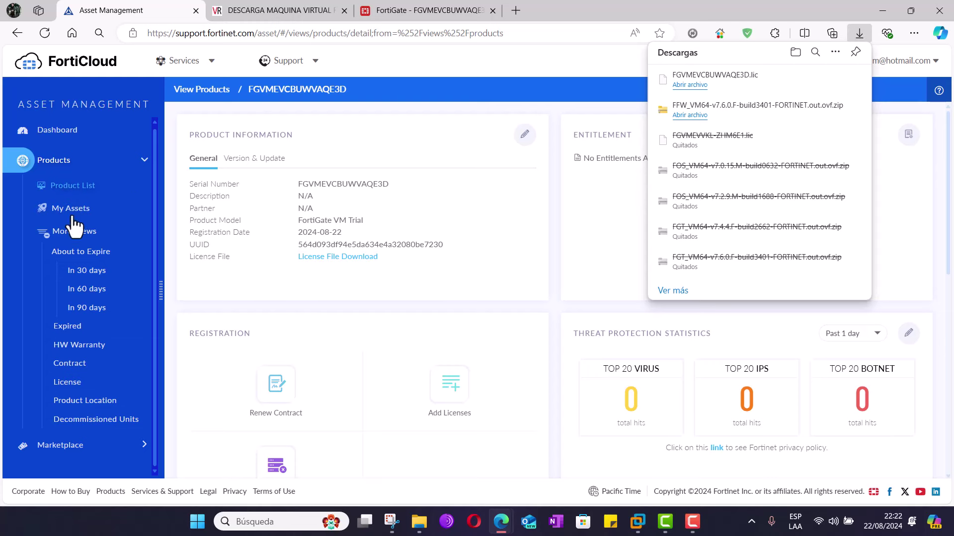
click(193, 91)
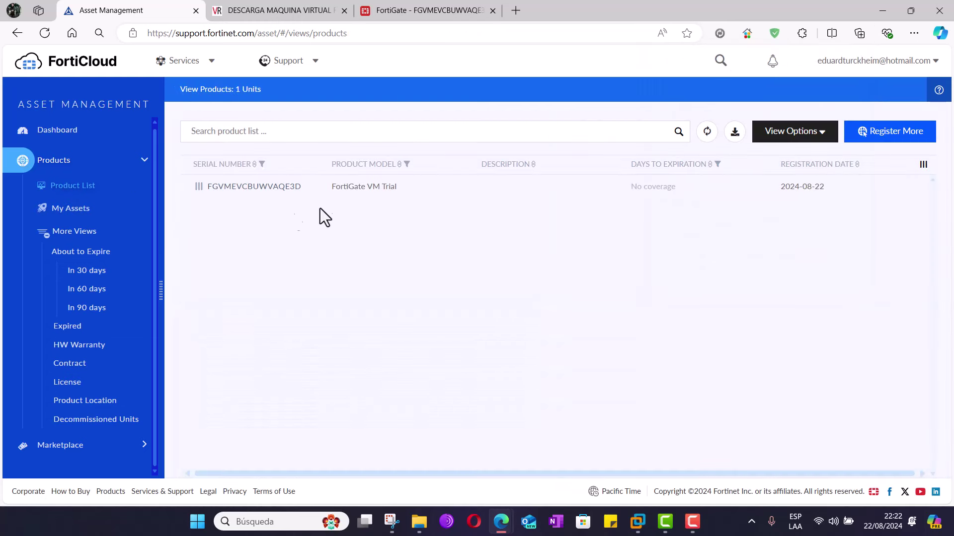